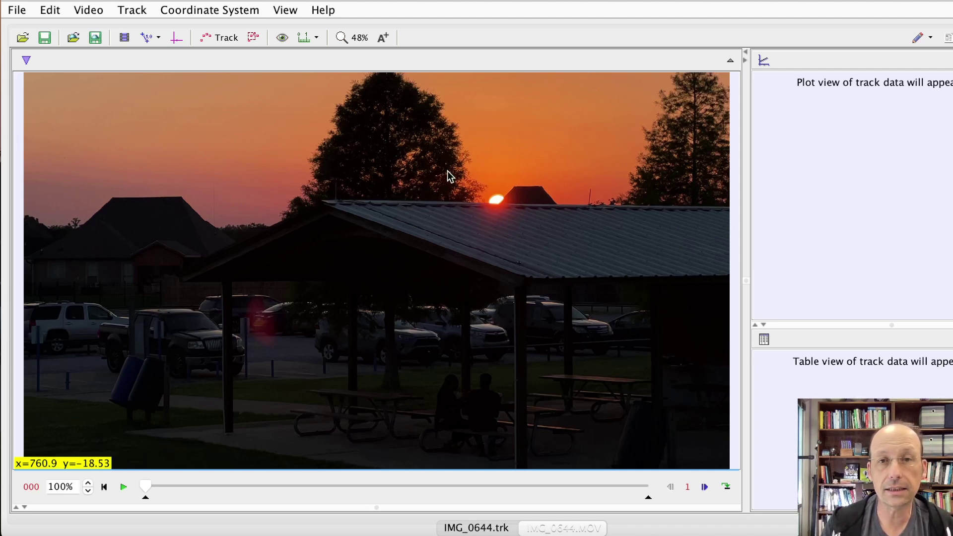
Step: Add a calibration stick, stretch it across the full width of the video frame, and lower it to mid-sky above the sun
click(158, 39)
mouse_move(161, 54)
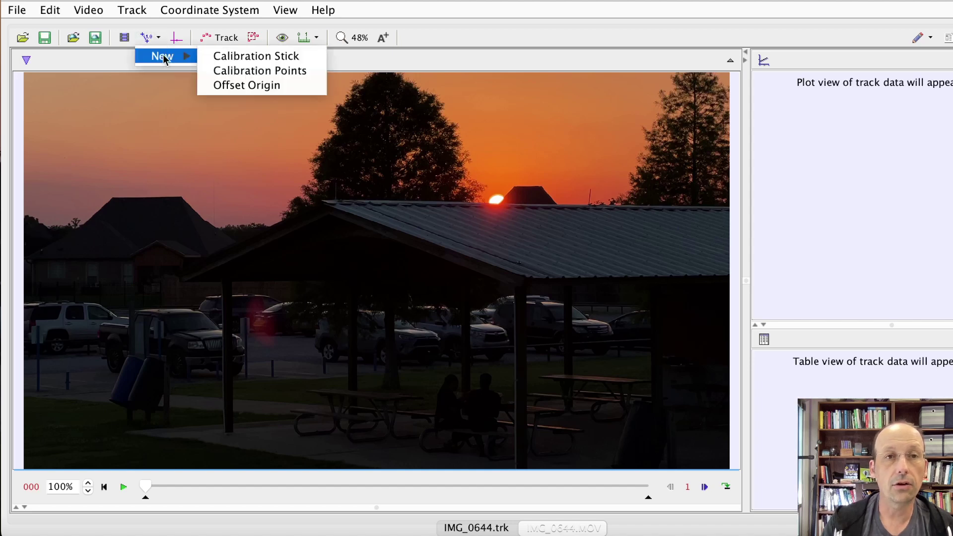
click(228, 55)
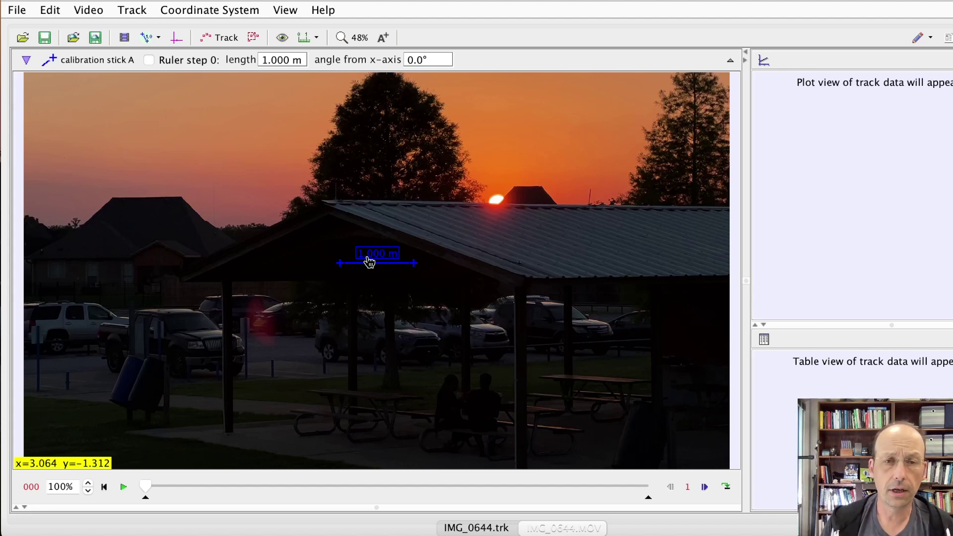
drag(364, 263, 730, 85)
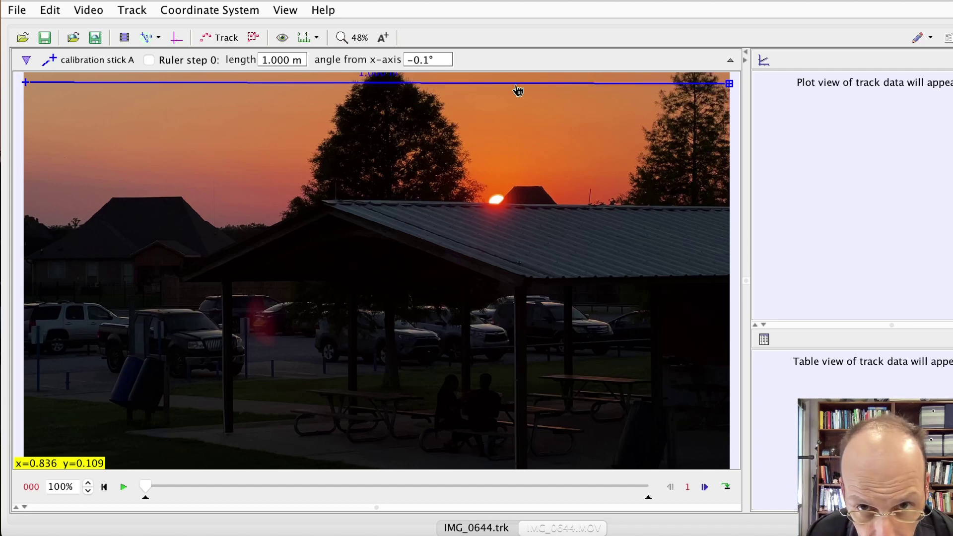
drag(517, 87, 523, 142)
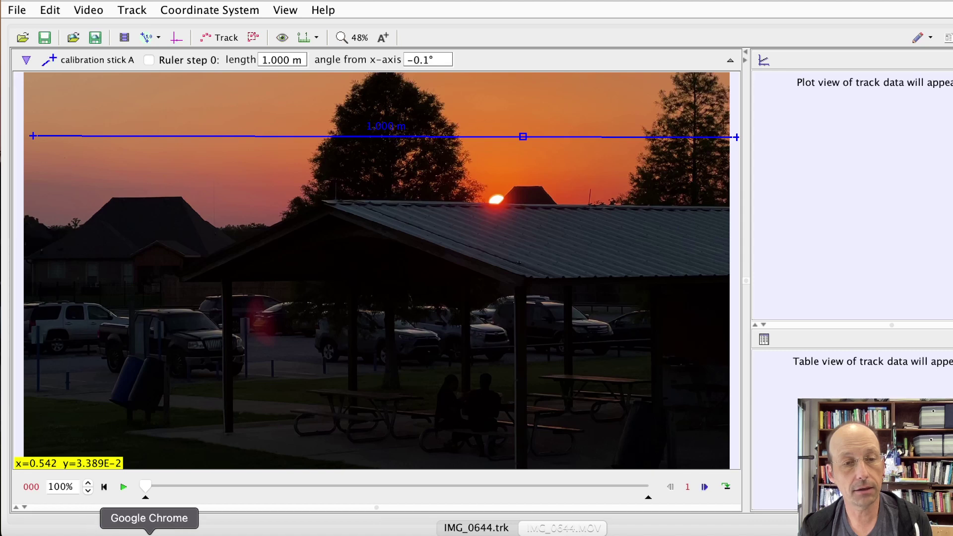
Step: Switch to Google Chrome and review the iPhone 13 angular field of view article from its title to the Image Size vs. 1/Distance plot
click(149, 533)
scroll(338, 275, up, 5)
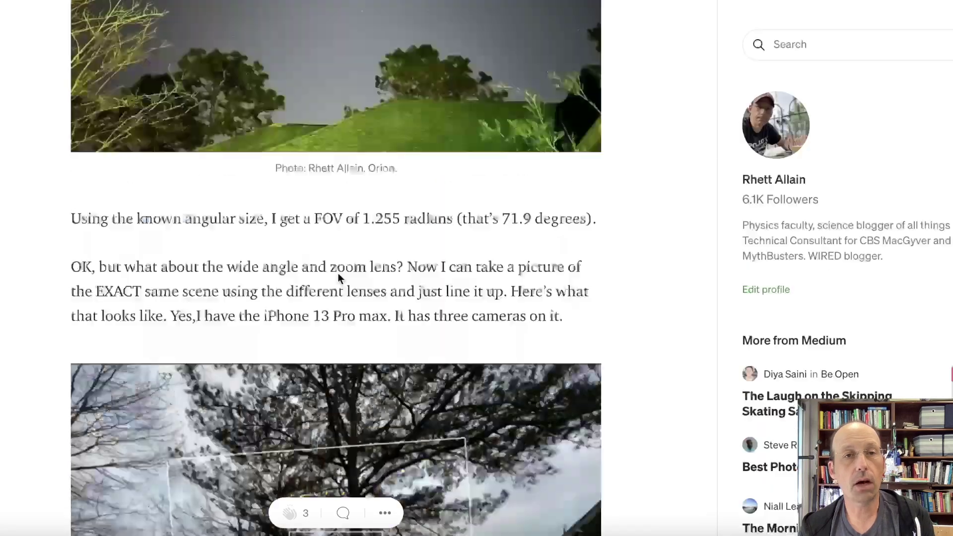
scroll(338, 274, up, 15)
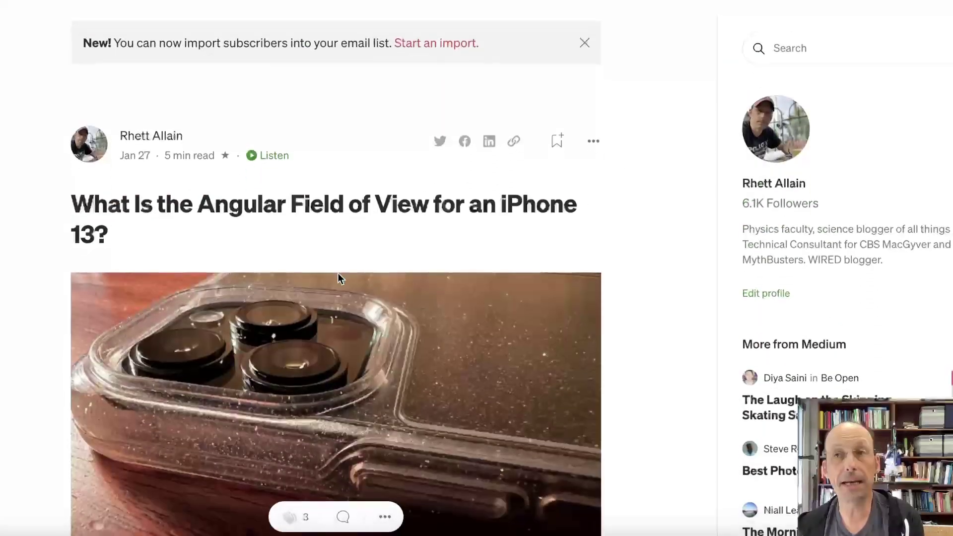
scroll(338, 277, down, 5)
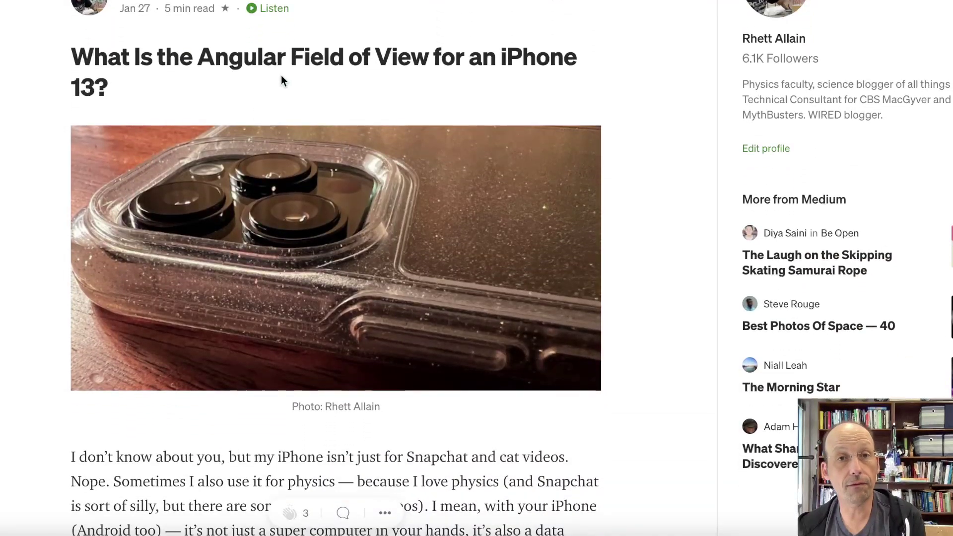
scroll(201, 218, down, 8)
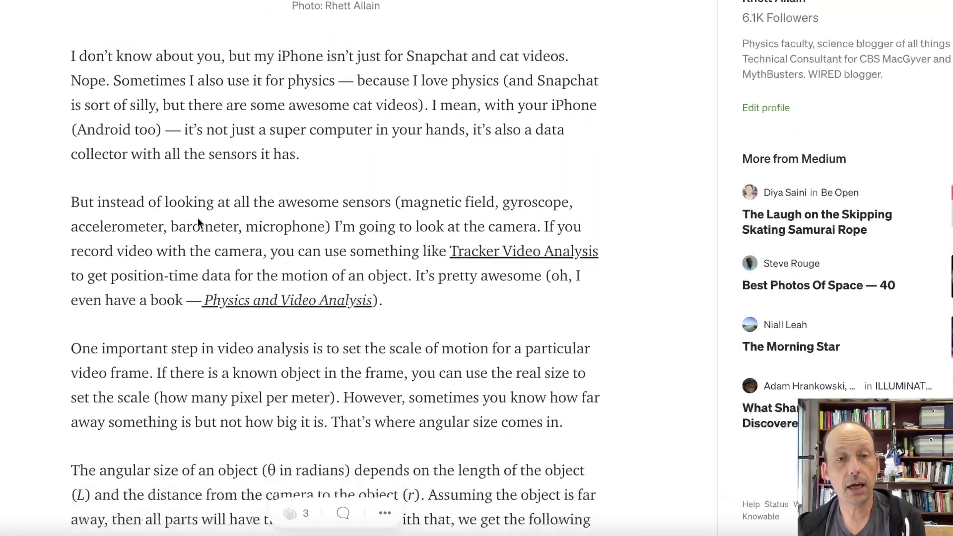
scroll(198, 222, down, 20)
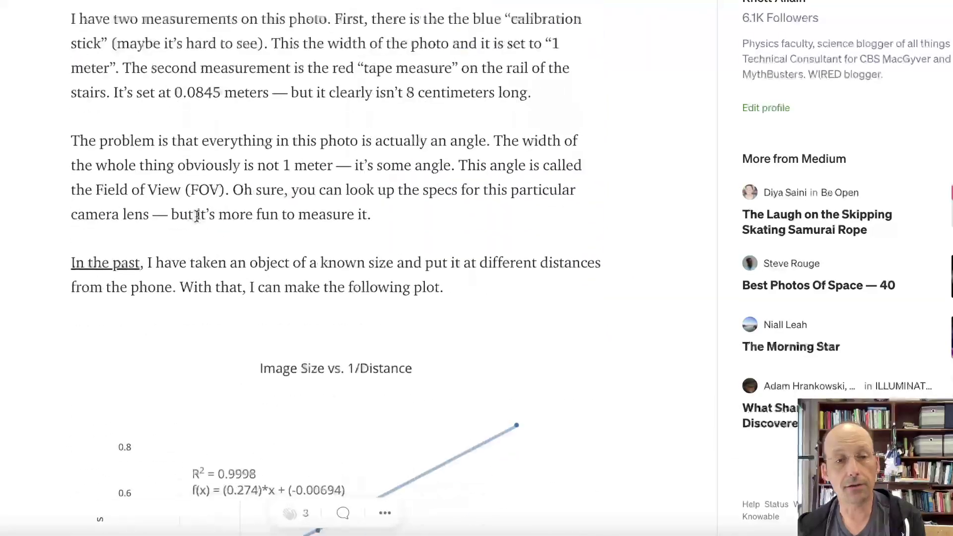
scroll(197, 216, down, 7)
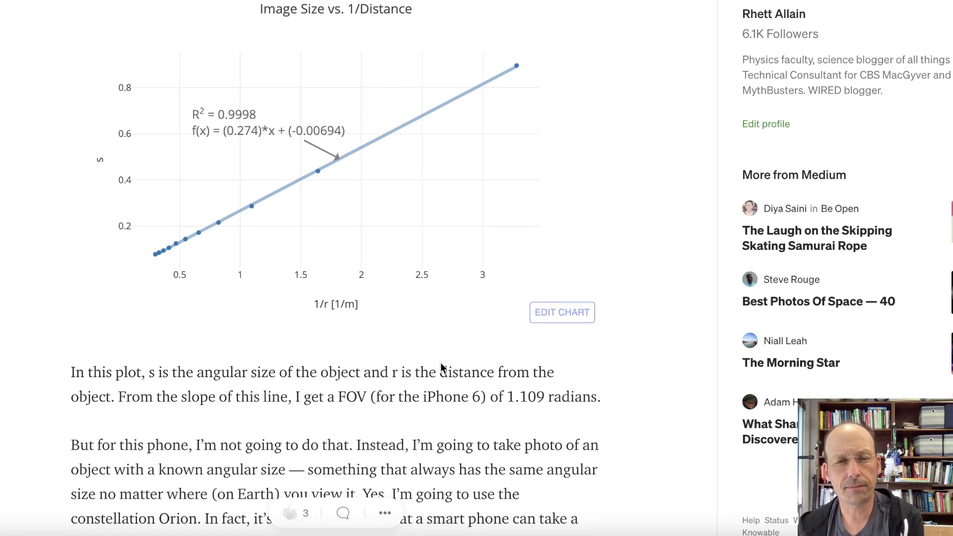
Step: Examine the article's Orion photo and the tree photo comparing the field of view at 0.5x, 1x and 3x zoom
scroll(440, 363, down, 6)
scroll(440, 362, down, 9)
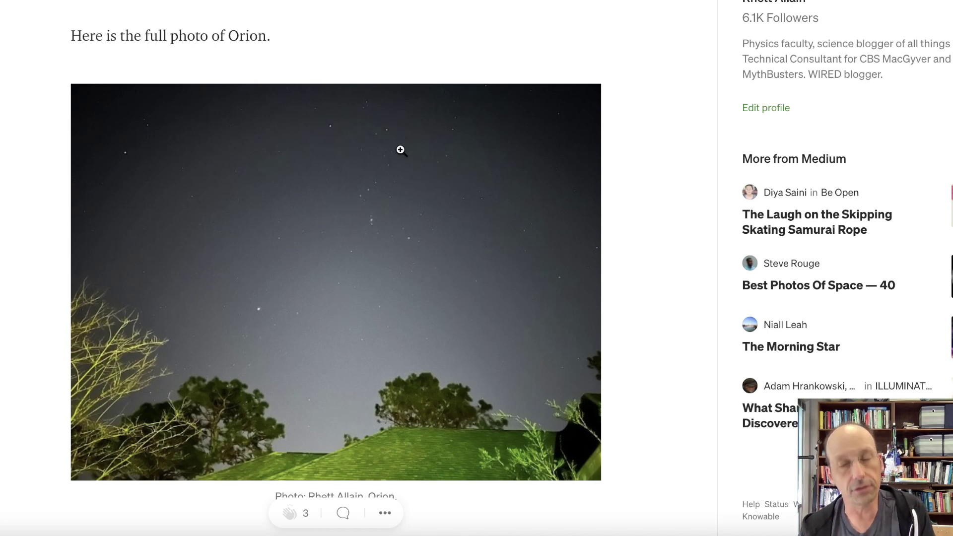
scroll(381, 281, down, 1)
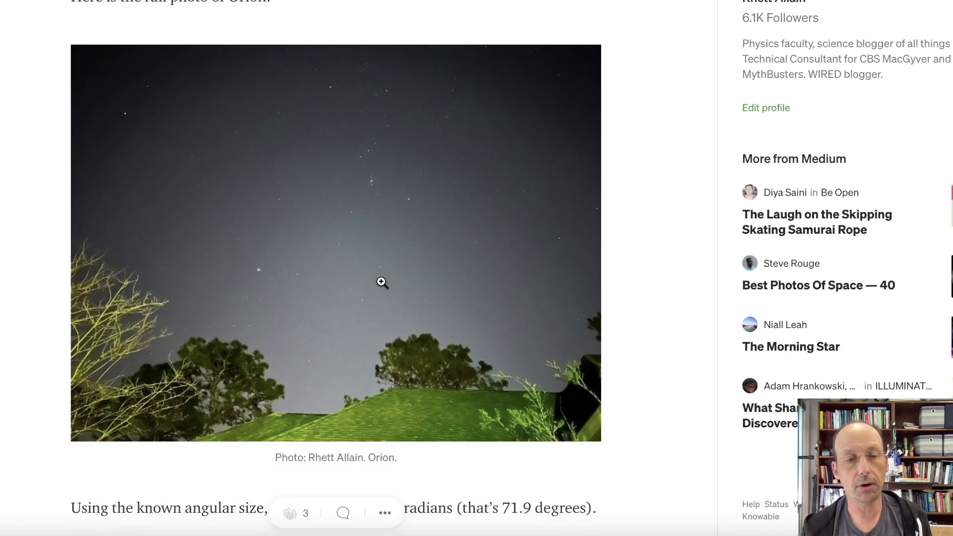
scroll(382, 282, down, 10)
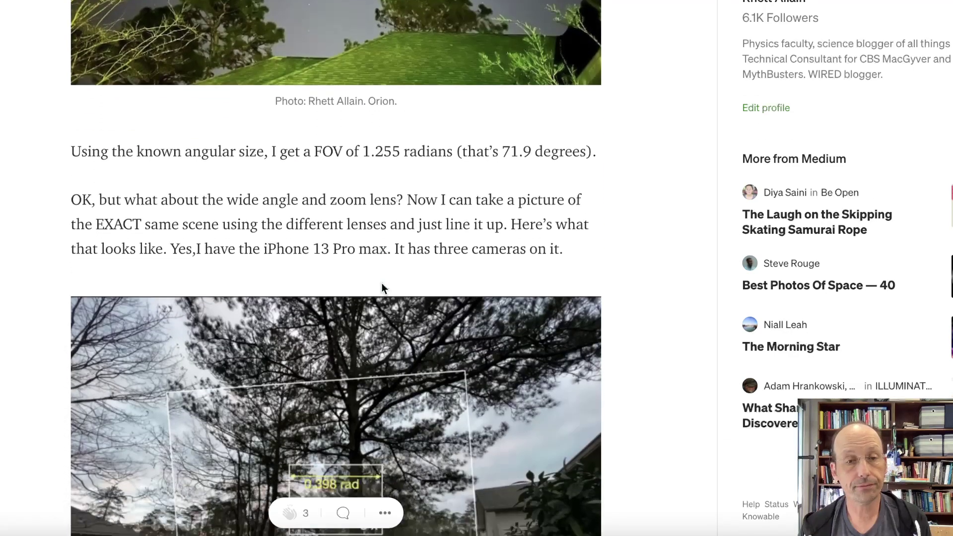
scroll(381, 281, down, 1)
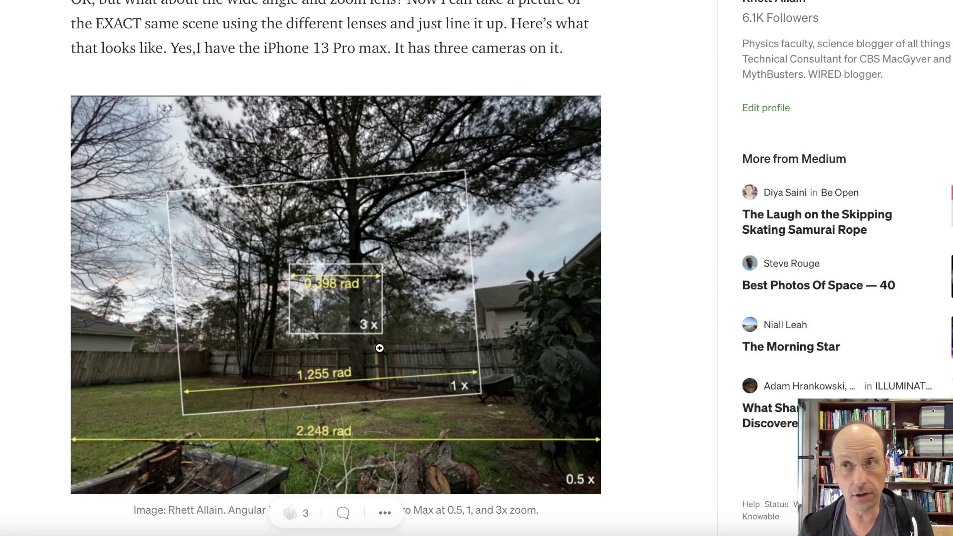
scroll(531, 358, down, 9)
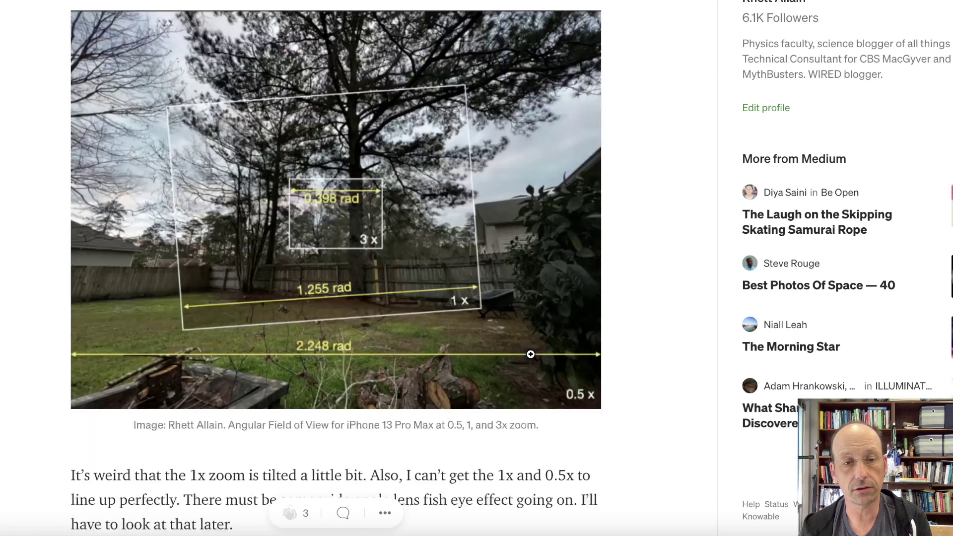
scroll(531, 357, down, 4)
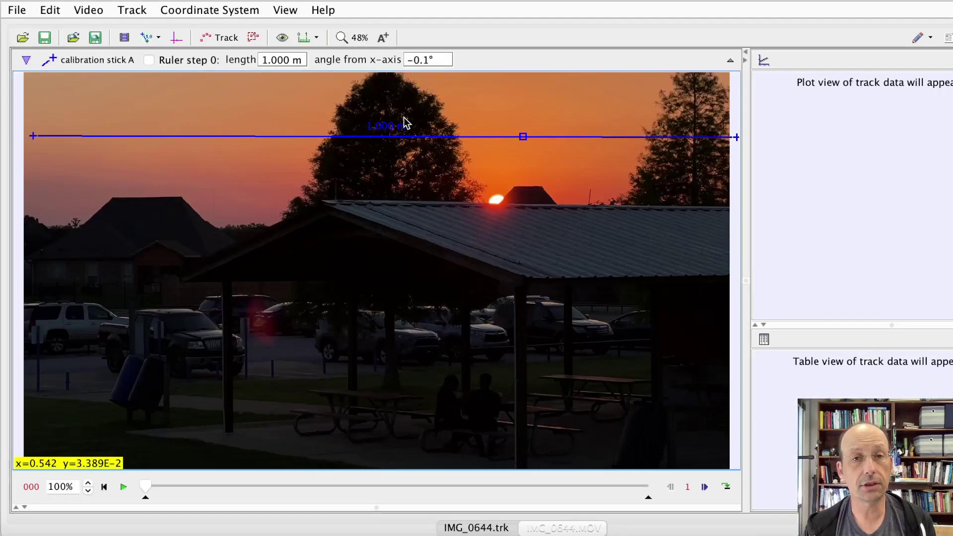
Step: Set the calibration stick's length to 0.329 m
click(390, 129)
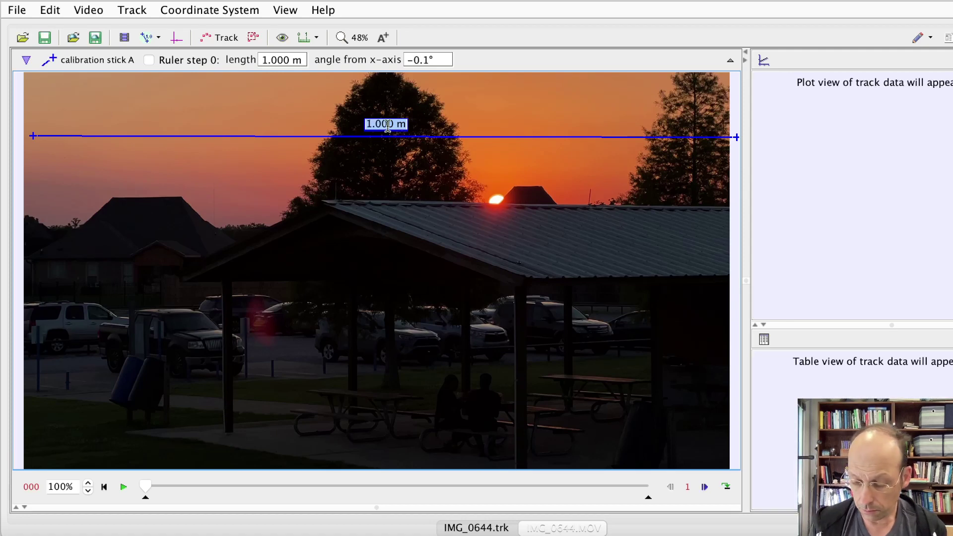
text(.329)
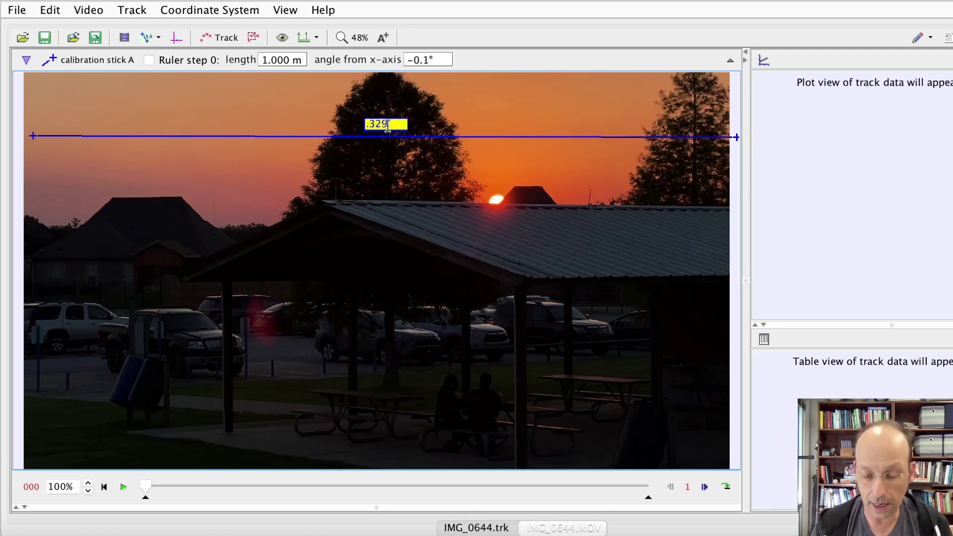
key(Return)
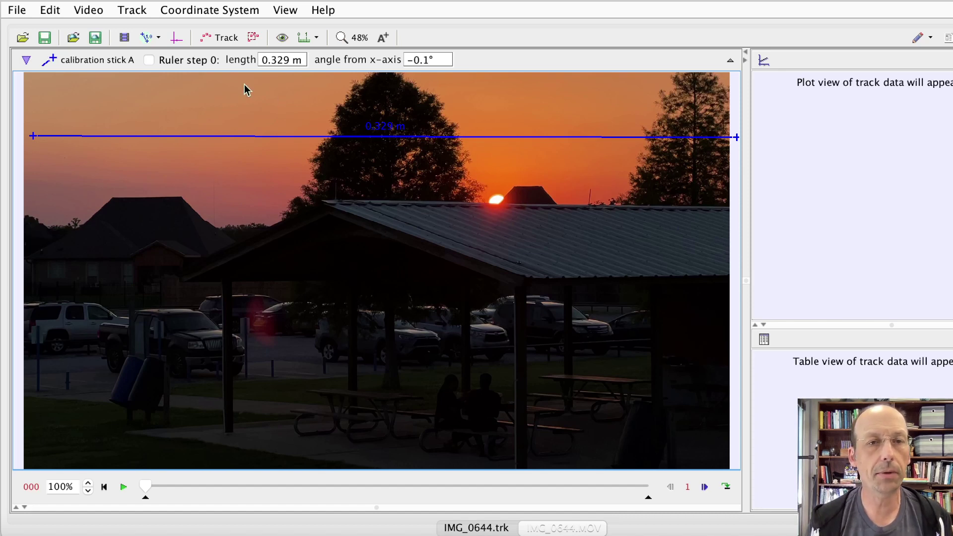
Step: Set the video clip's step size to 30 frames
click(124, 39)
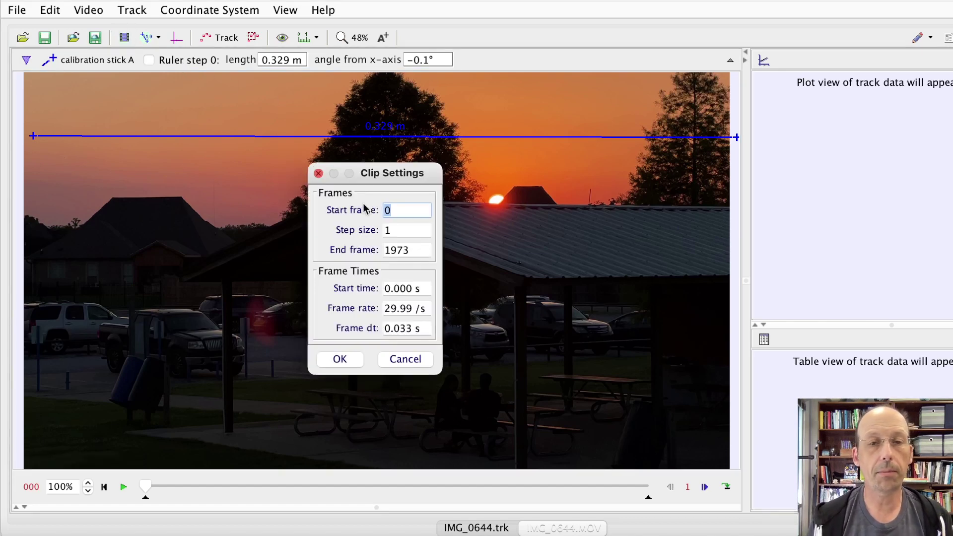
click(397, 231)
text(30)
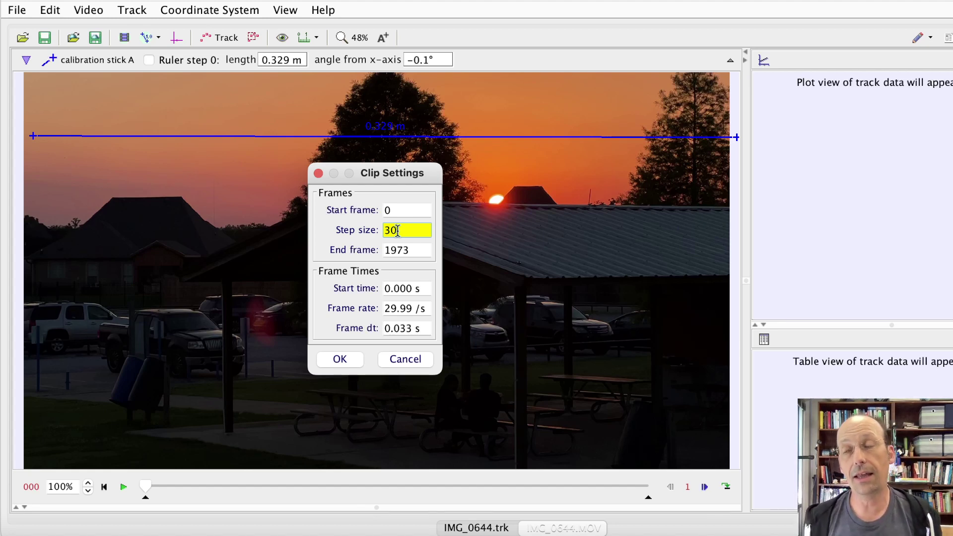
click(338, 360)
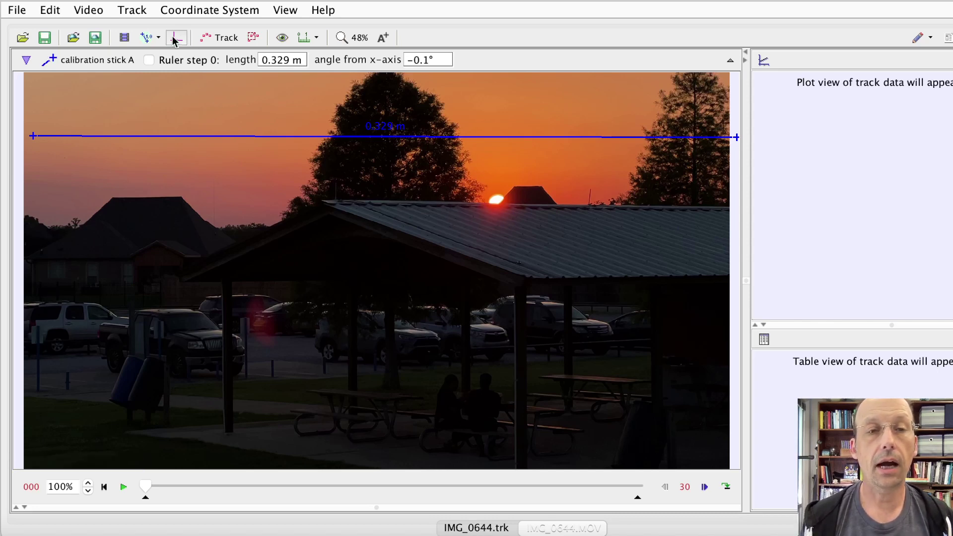
Step: Show the coordinate axes and place their origin near the left roof corner of the dark house beside the sun
click(169, 44)
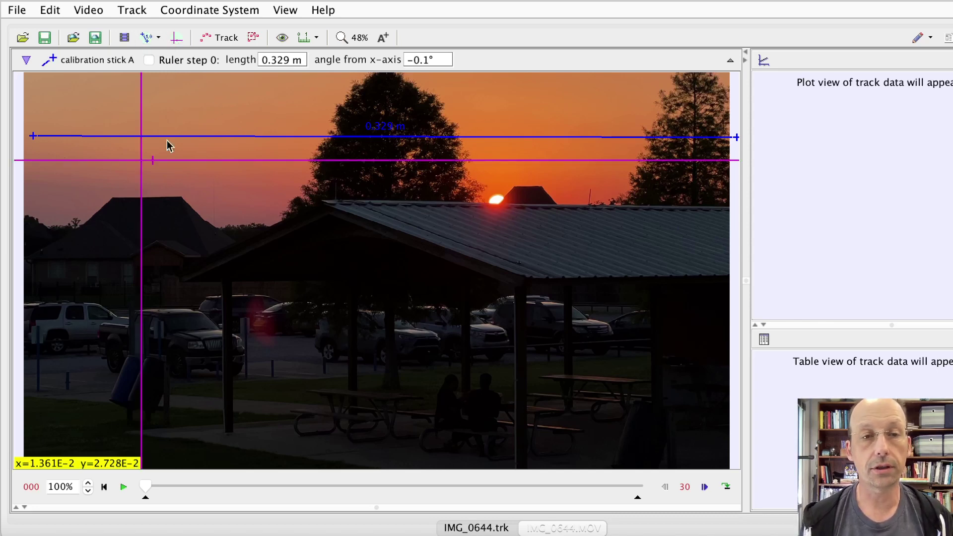
drag(143, 166, 520, 192)
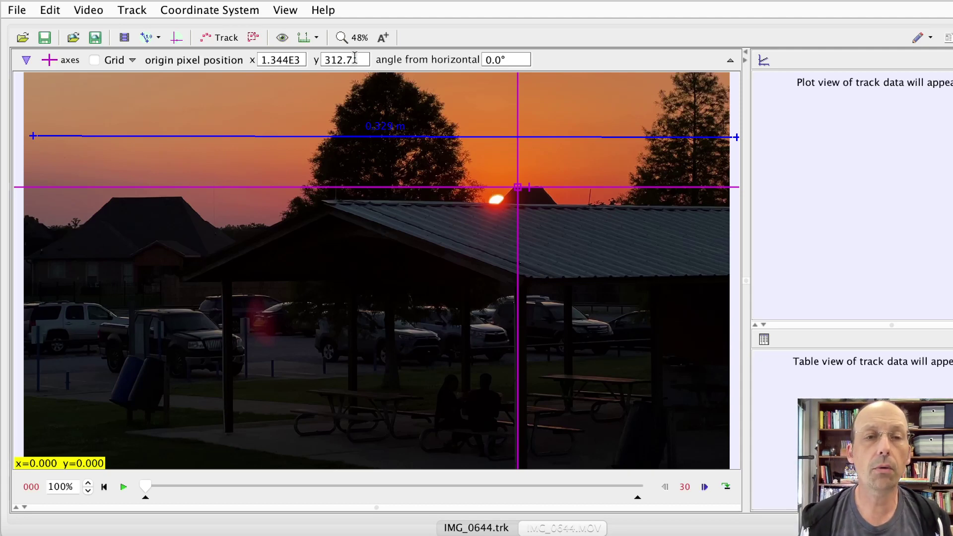
Step: Turn off Fixed Origin and Fixed Angle for the coordinate system, and nudge the origin left to align with the distant house's roof corner
click(197, 10)
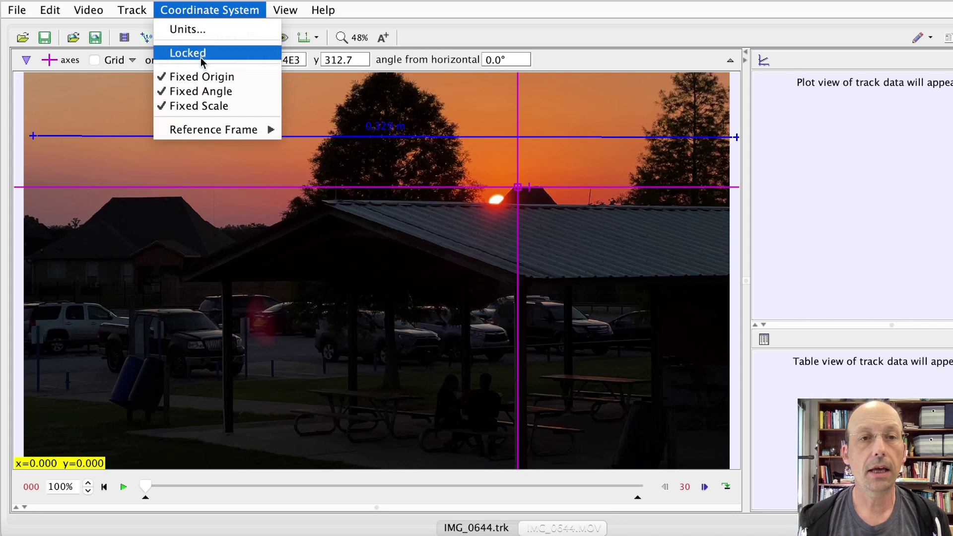
click(206, 77)
click(205, 10)
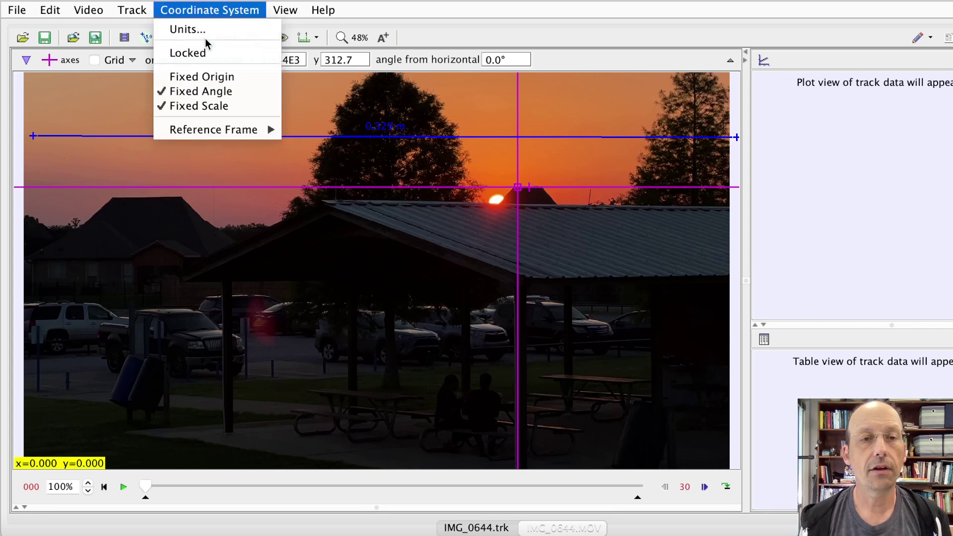
click(213, 92)
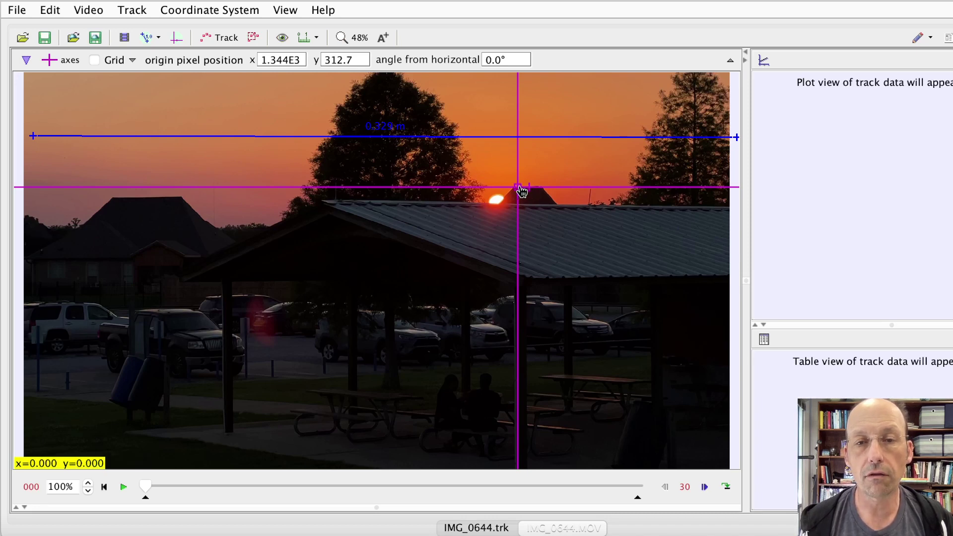
drag(518, 187, 516, 188)
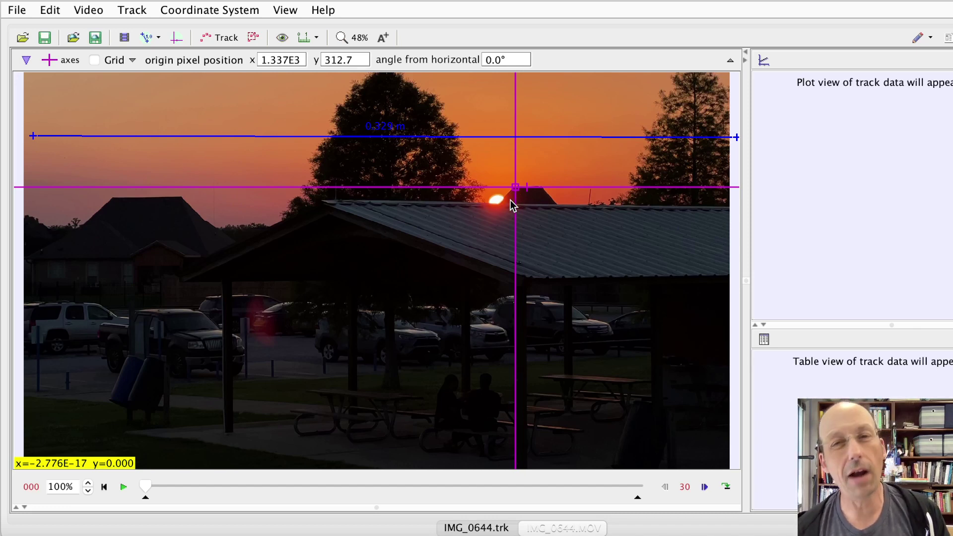
Step: Create a tape measure and move it next to the setting sun on the pavilion roof's ridge
click(315, 38)
mouse_move(312, 65)
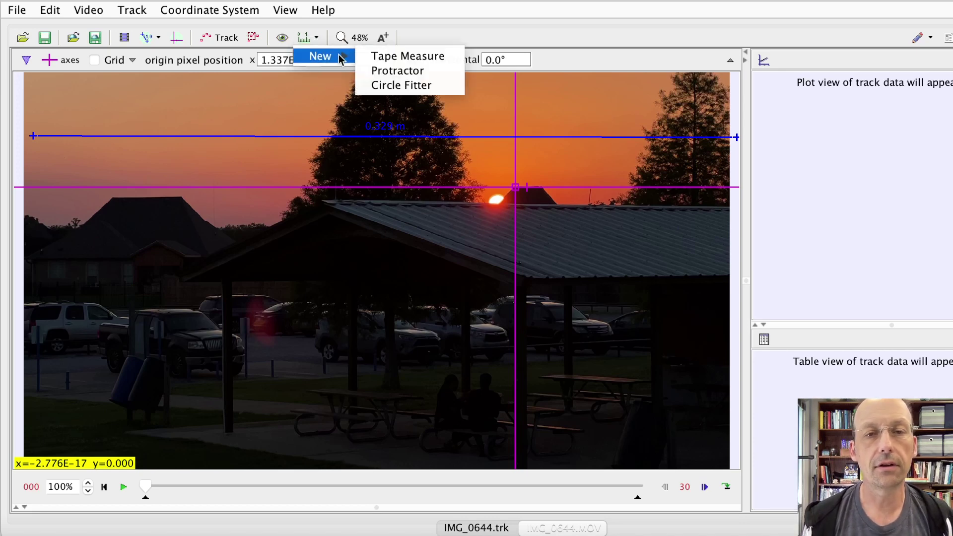
click(411, 56)
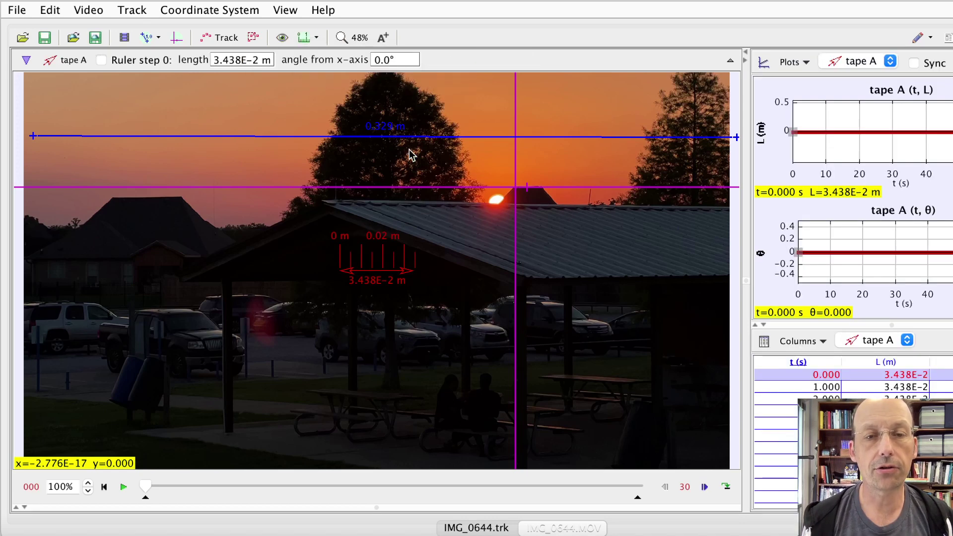
drag(415, 257, 476, 211)
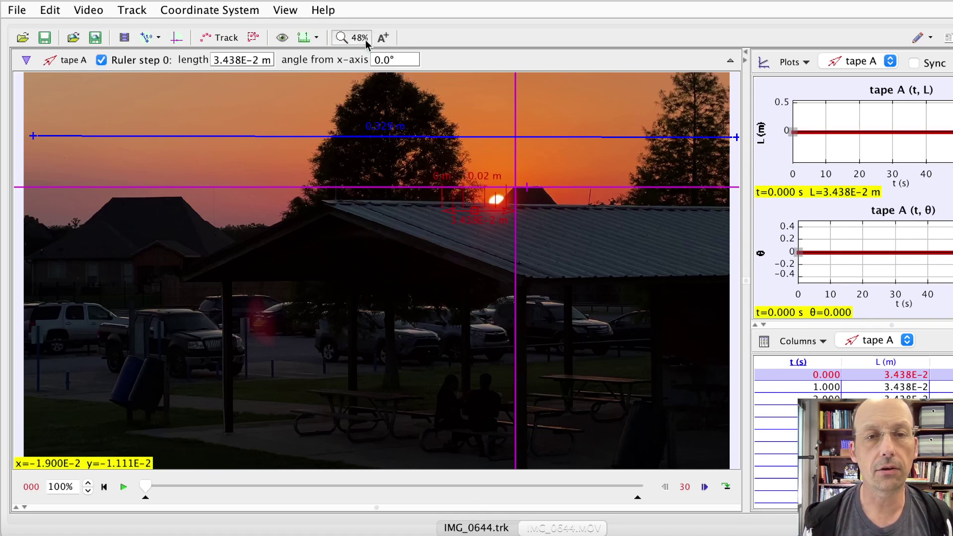
Step: Move both ends of the tape measure so it spans the bright sun diagonally, about 7.7E-3 m long at about 40.5°
click(358, 39)
click(356, 125)
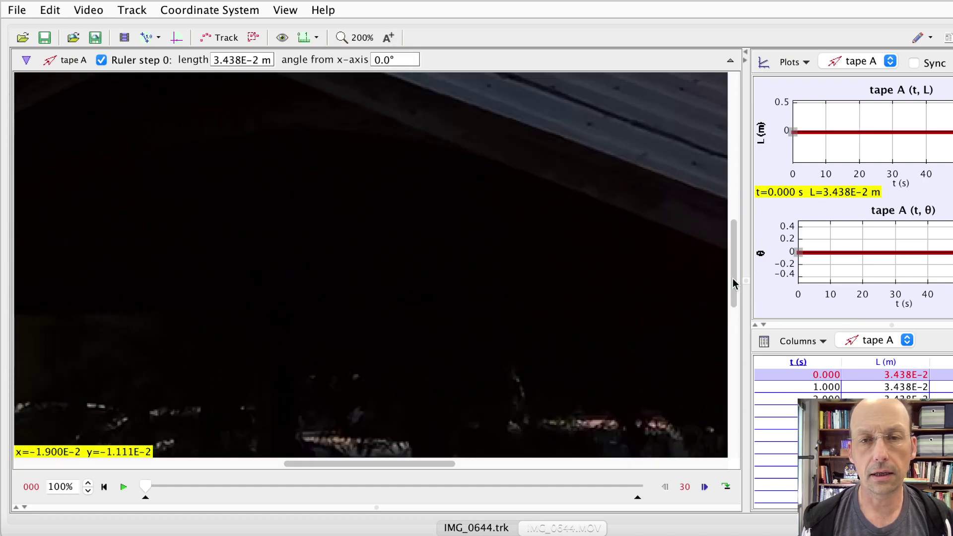
drag(733, 279, 736, 215)
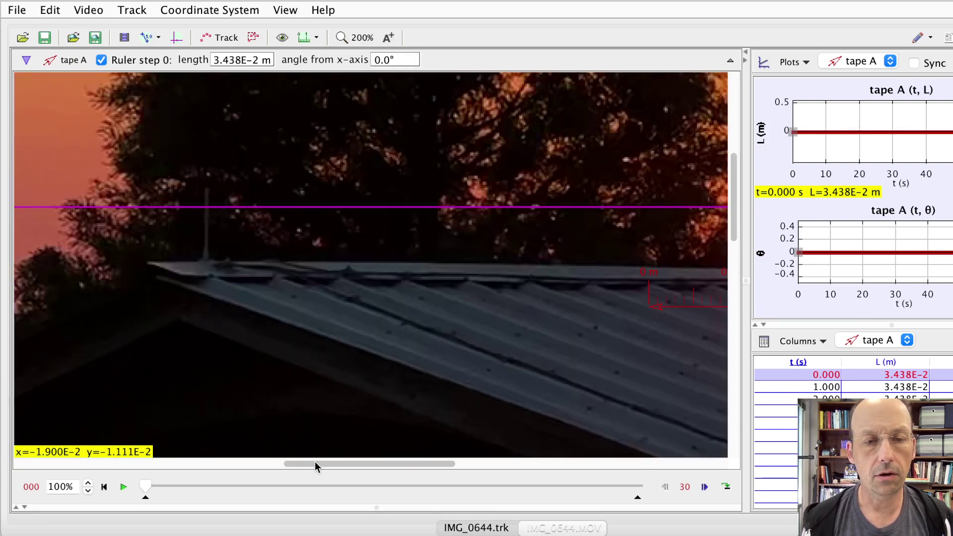
drag(315, 462, 425, 461)
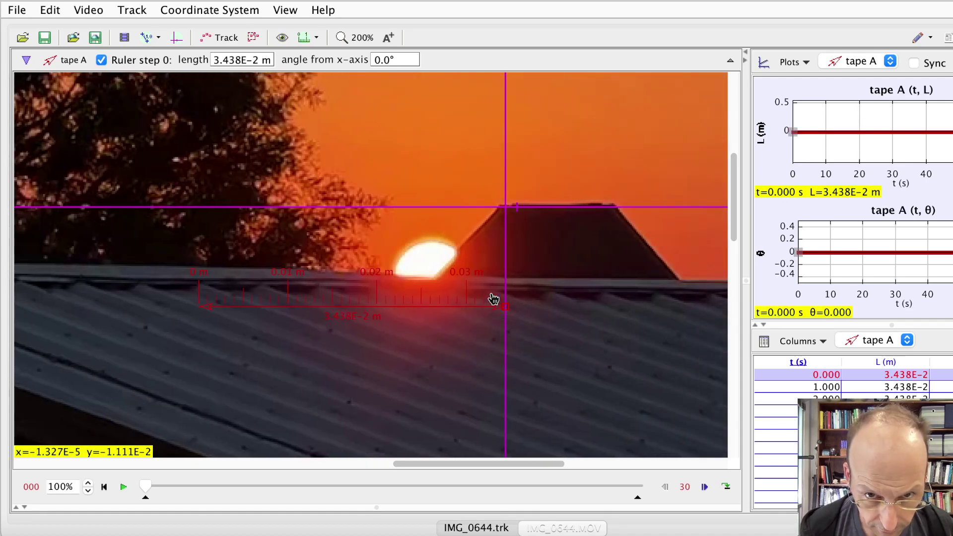
drag(494, 299, 455, 251)
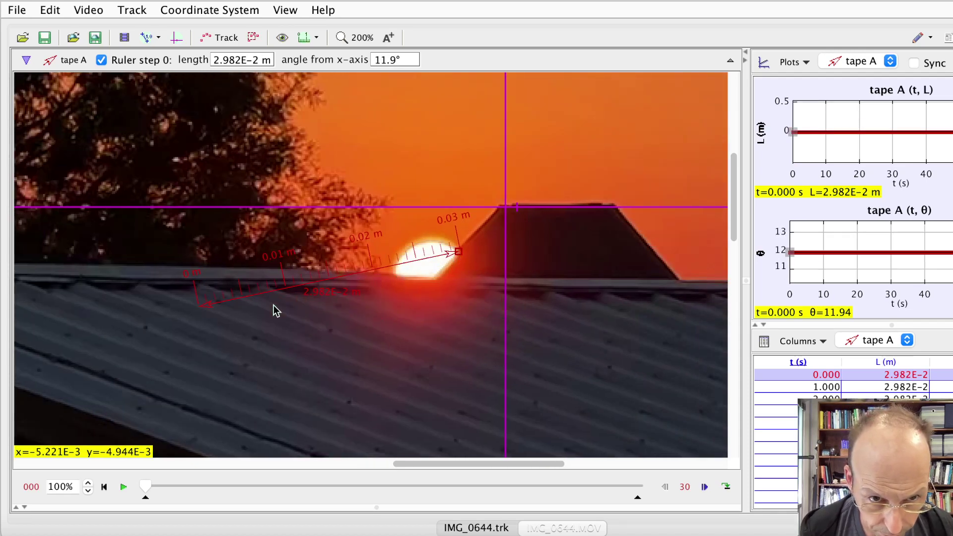
drag(203, 309, 407, 300)
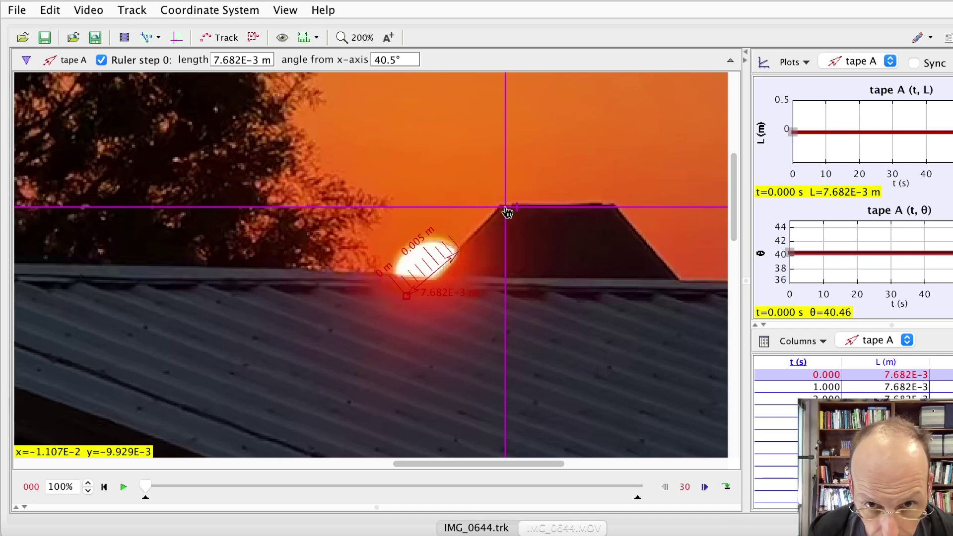
Step: Tilt the axes about 0.6° to follow the distant house's roof ridge, and realign the origin with its left corner at frame 30
drag(506, 211, 652, 206)
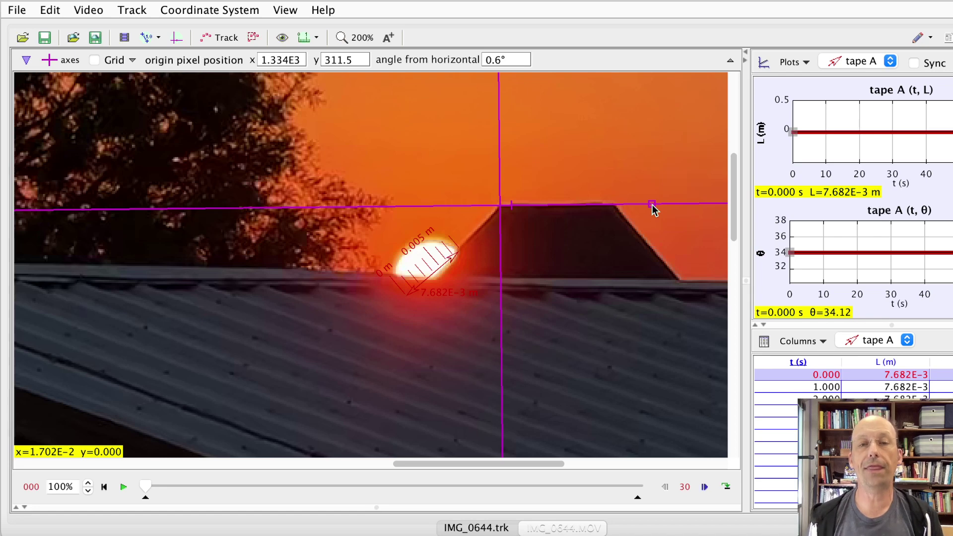
click(705, 487)
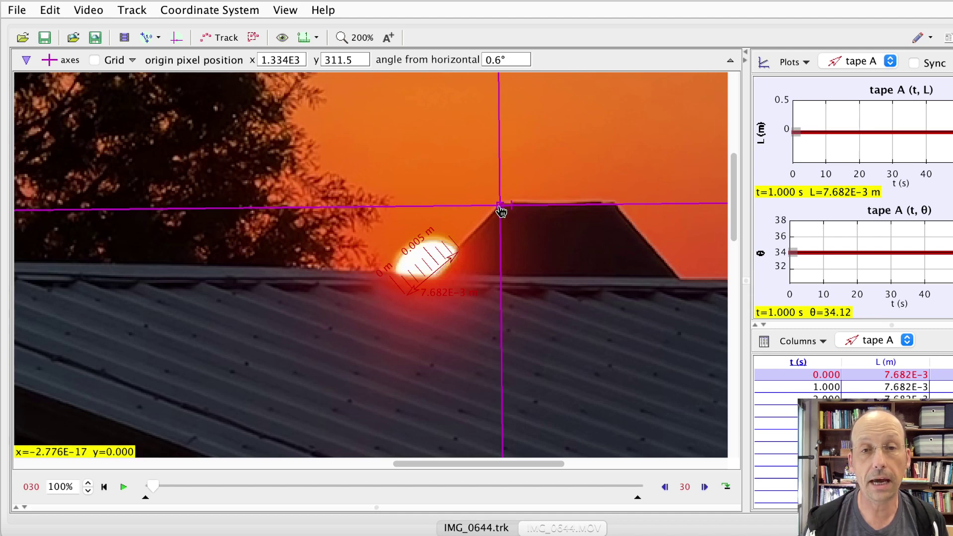
drag(501, 211, 500, 210)
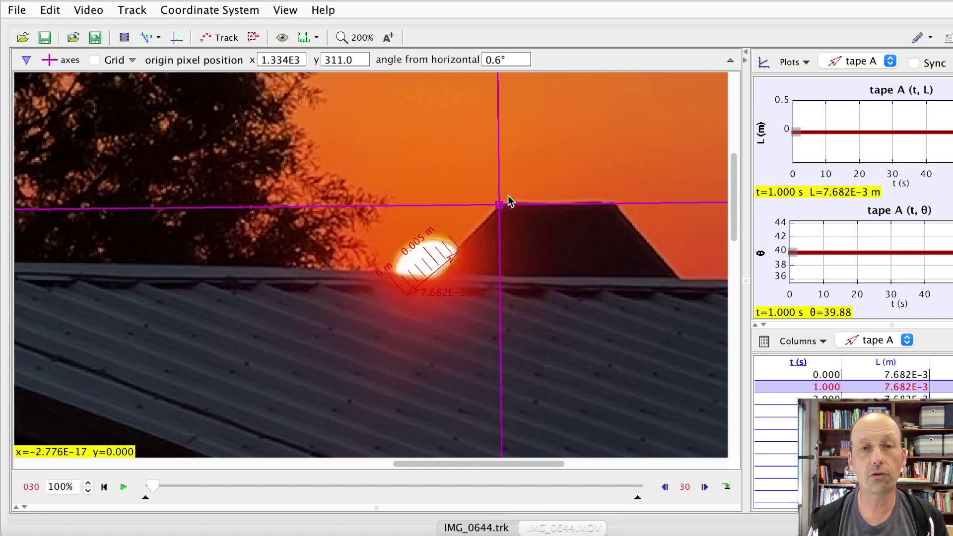
Step: Switch to the prepared IMG_0644.MOV project and return its clip to frame 0
click(466, 529)
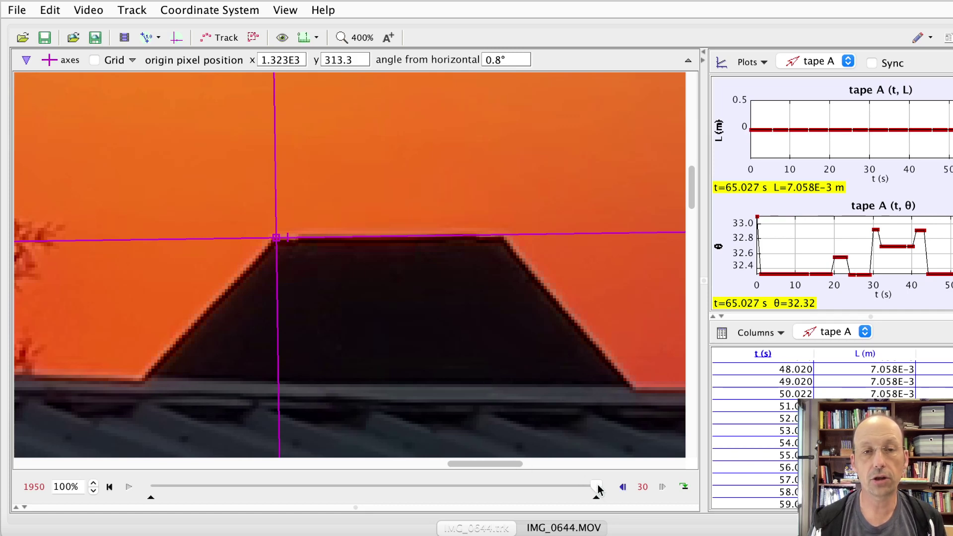
drag(599, 489, 144, 493)
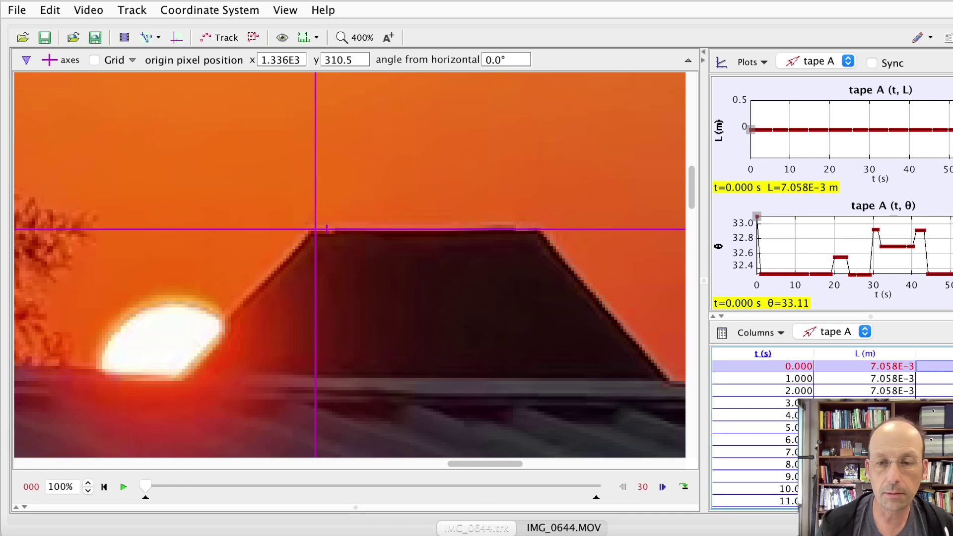
Step: Switch to the video player and scrub through the sunset clip to examine how the sun and the camera view move
click(779, 531)
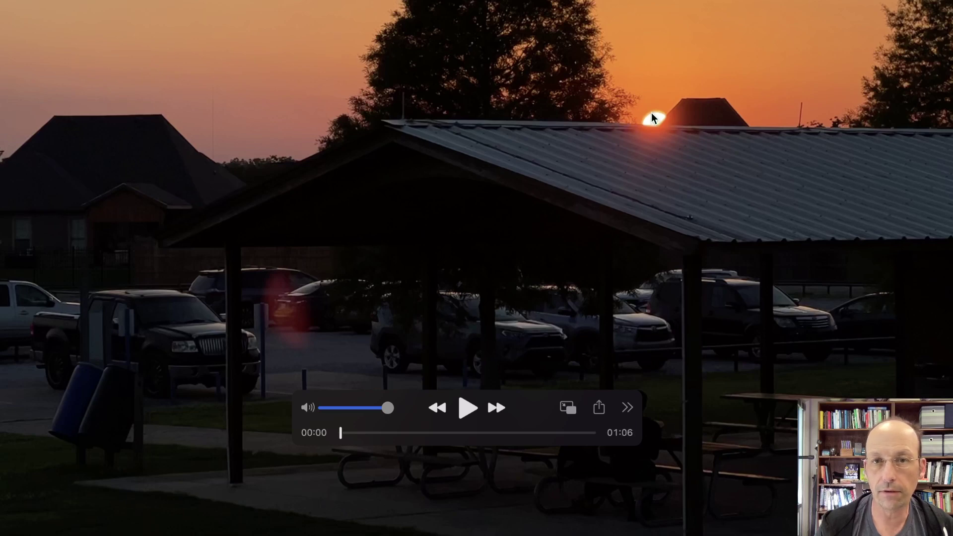
scroll(651, 112, right, 10)
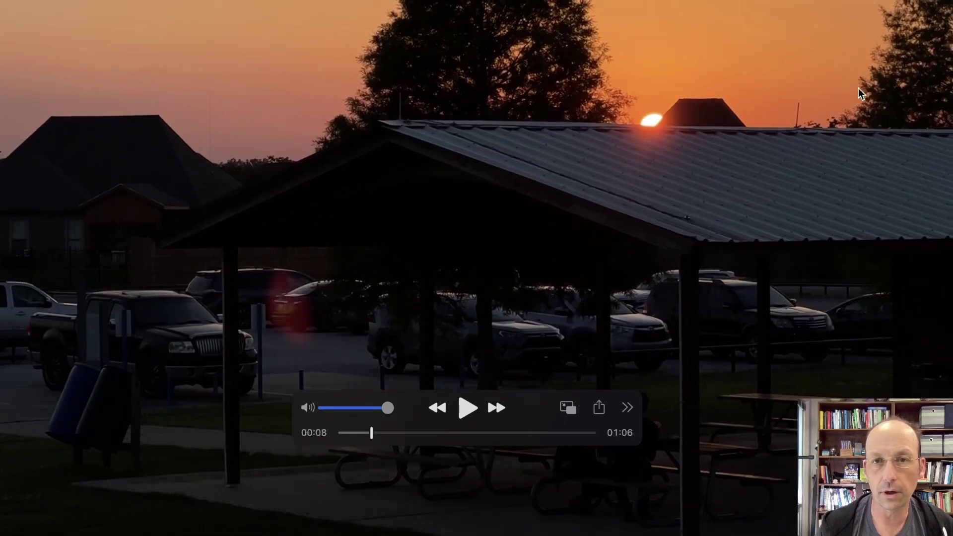
scroll(768, 124, right, 14)
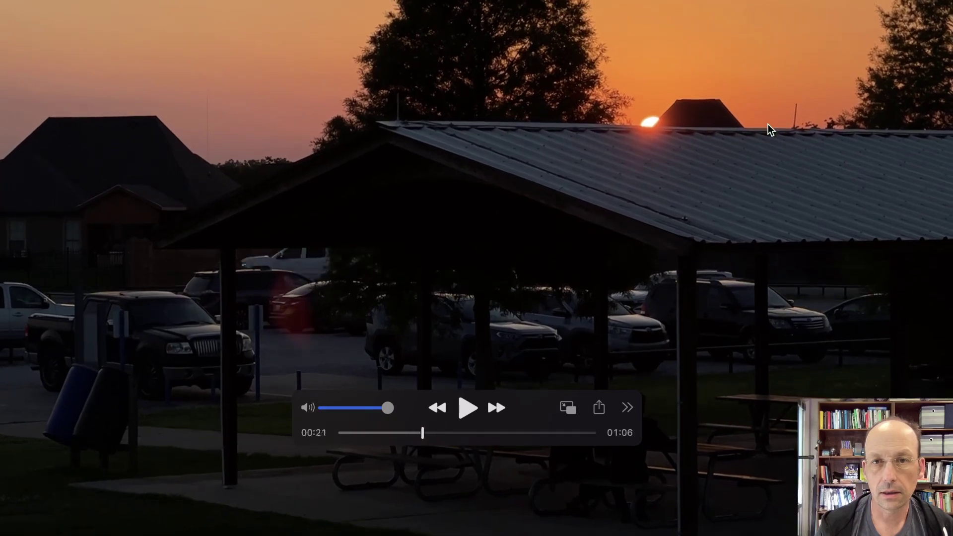
scroll(558, 115, right, 2)
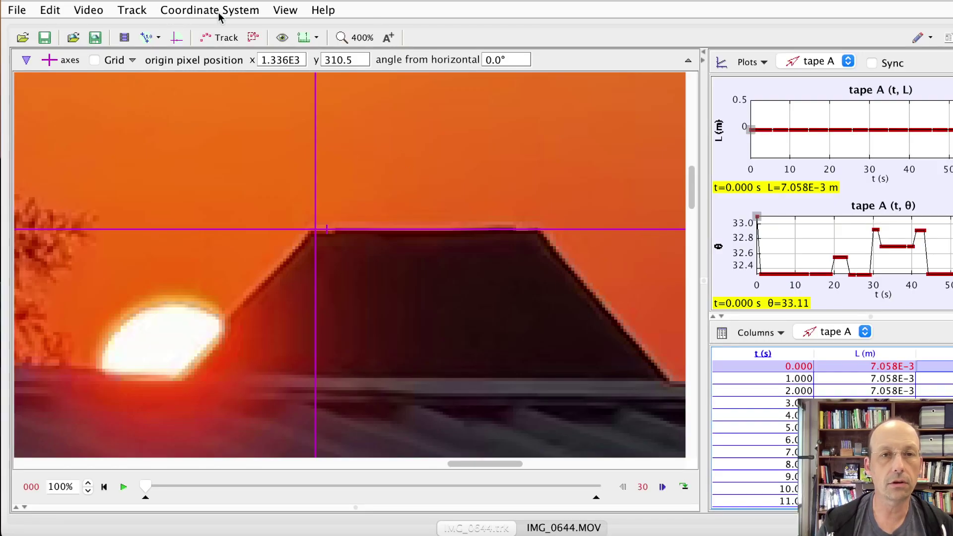
Step: Create a point mass track and mark the sun's upper-left edge in frames 0 and 30
click(222, 37)
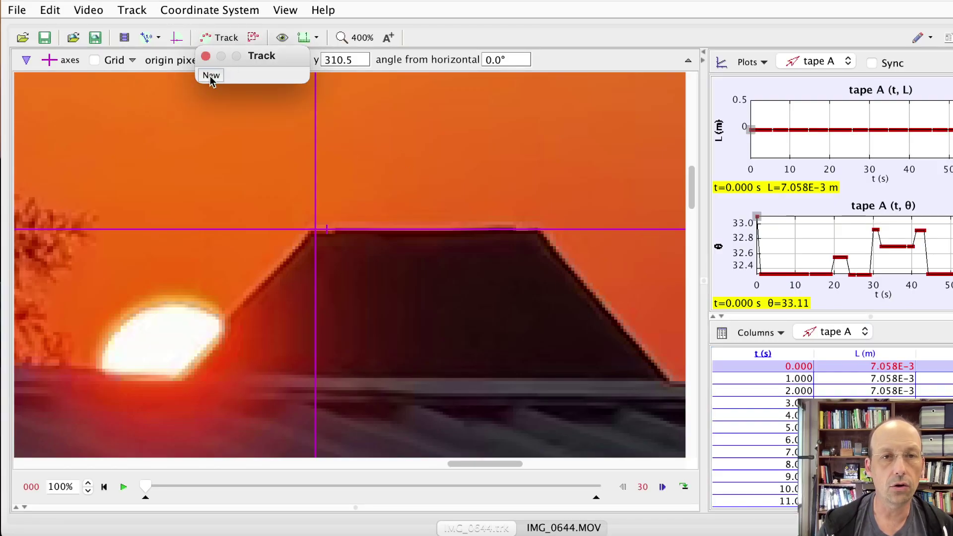
click(219, 90)
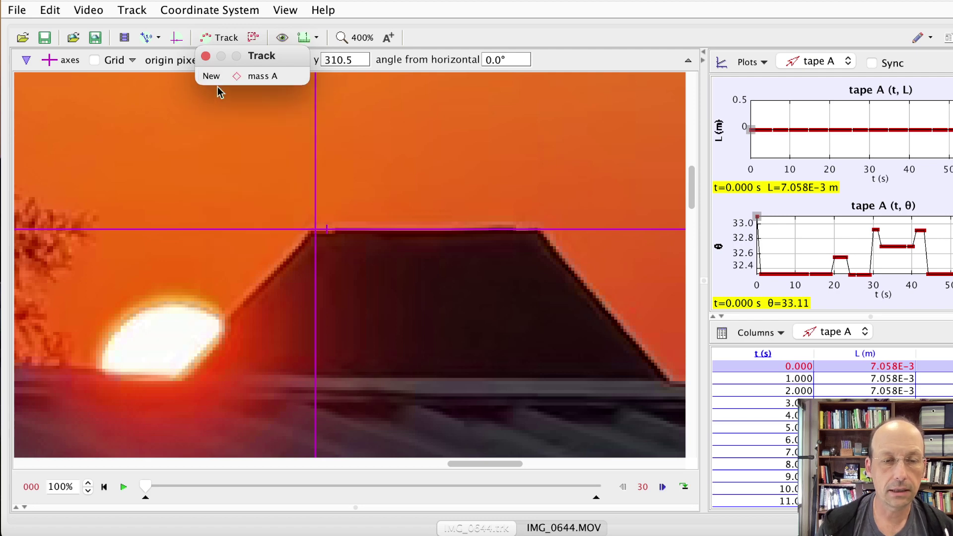
shift+click(142, 313)
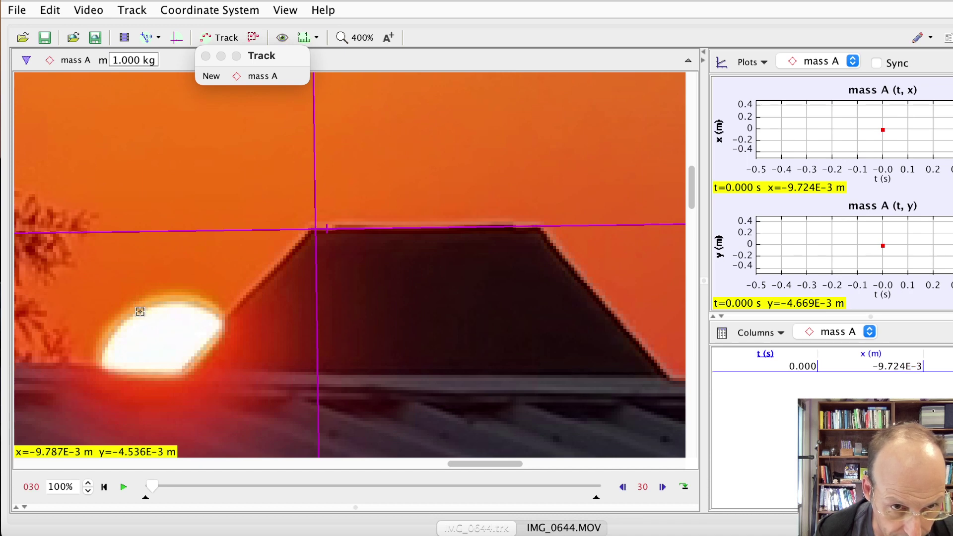
click(140, 311)
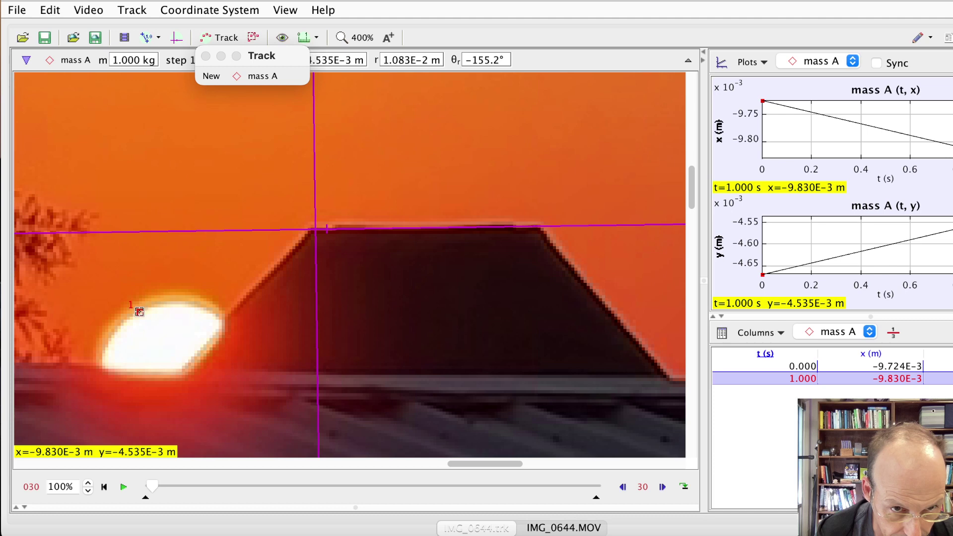
shift+click(136, 313)
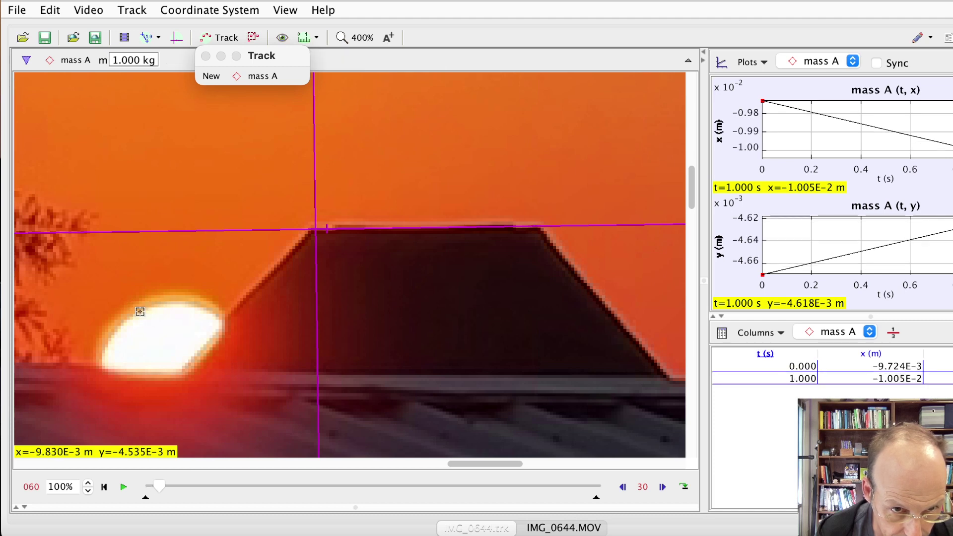
Step: Continue the mass A track by marking the sun's upper-left edge in every 30th frame from frame 60 to frame 1170
shift+click(140, 311)
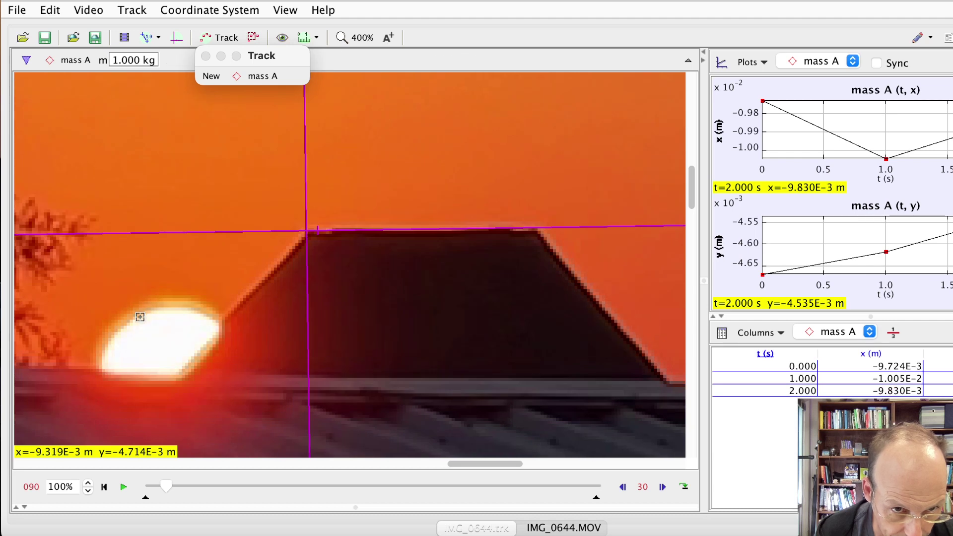
shift+click(140, 316)
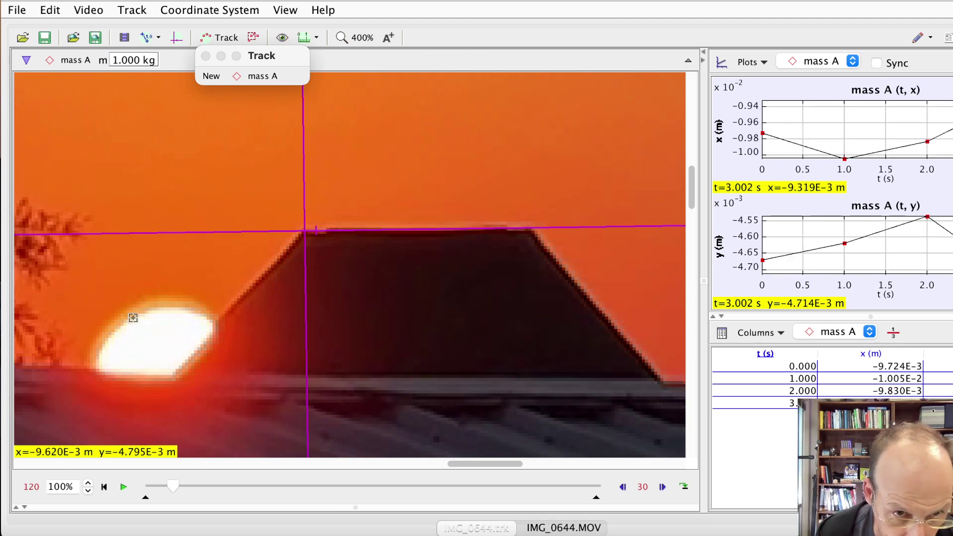
shift+click(133, 319)
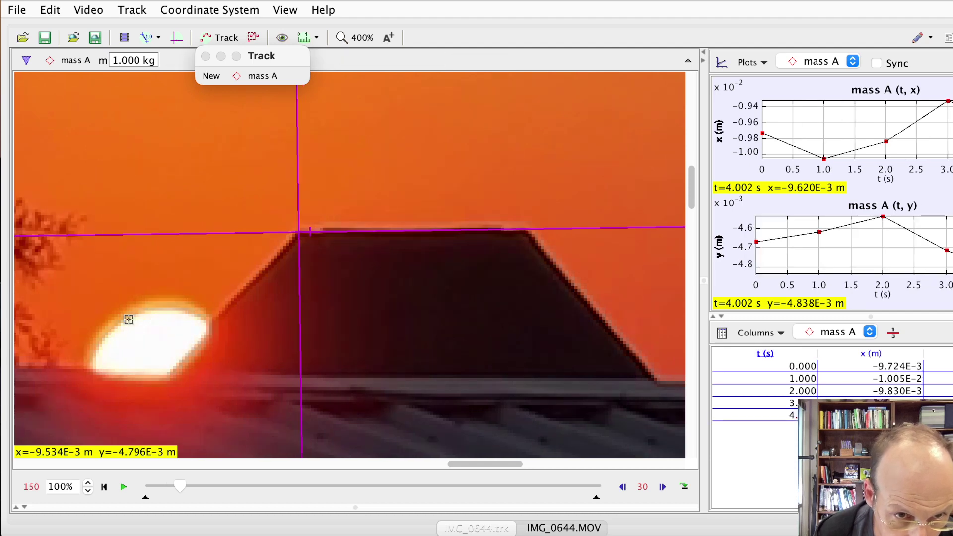
shift+click(128, 319)
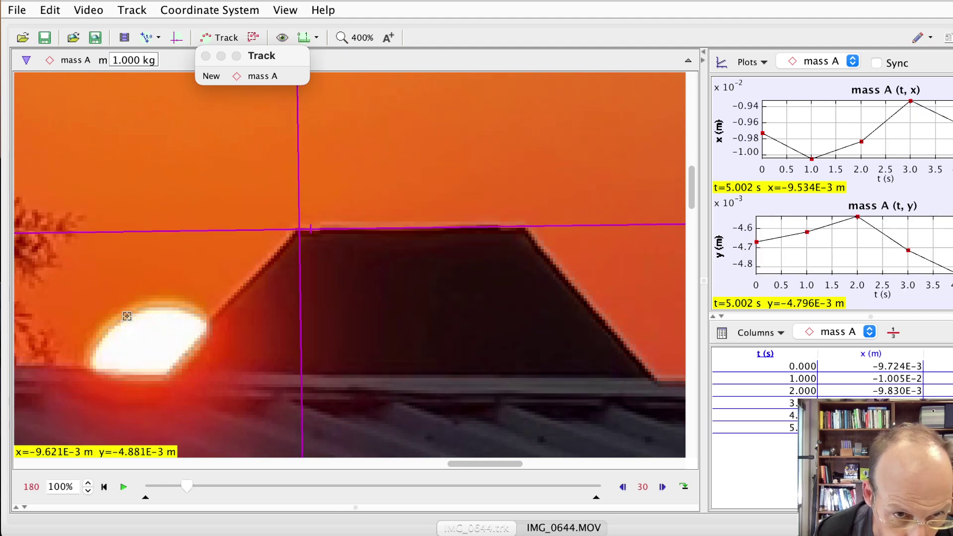
shift+click(128, 319)
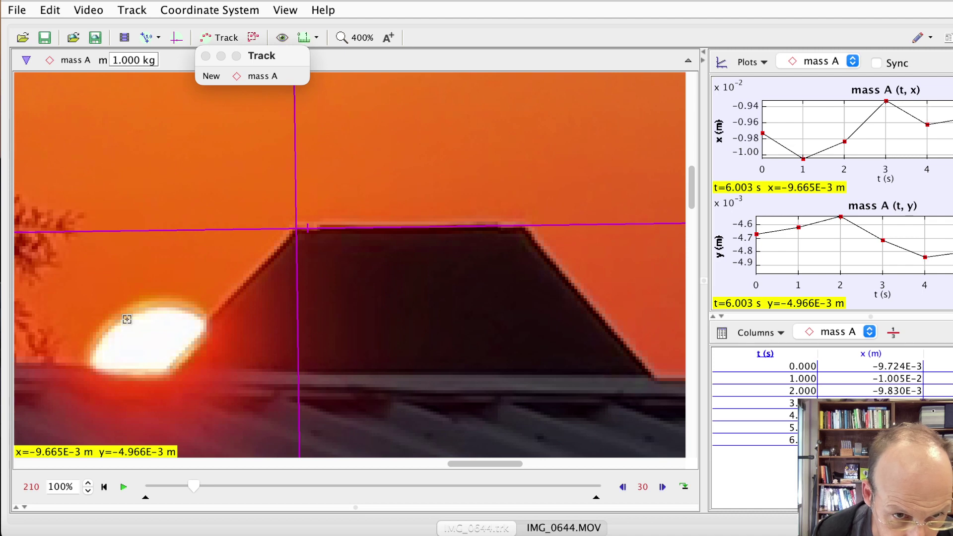
shift+click(127, 319)
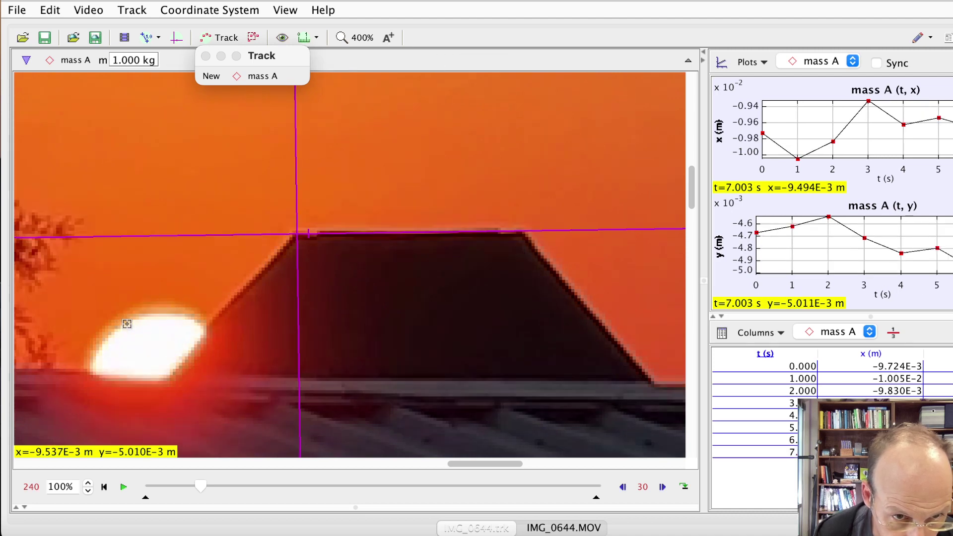
shift+click(127, 323)
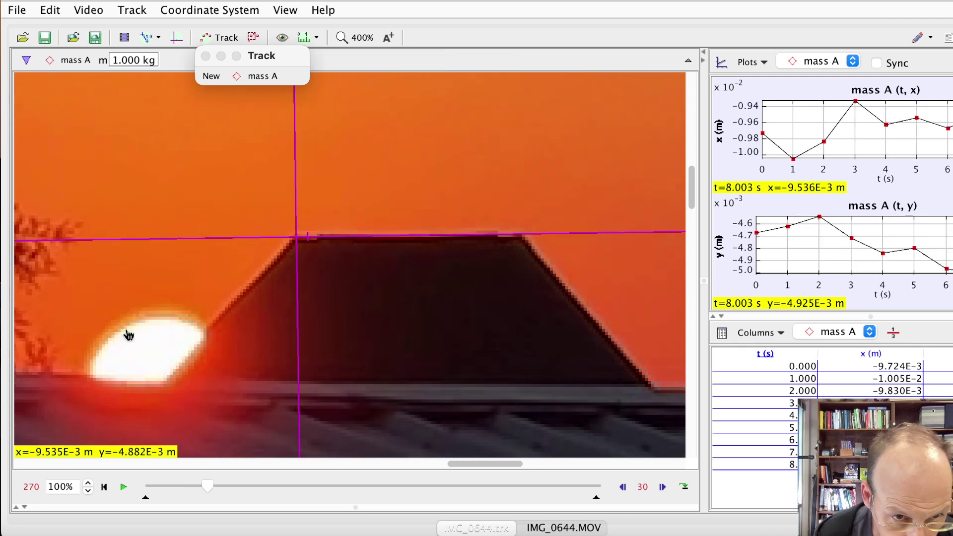
shift+click(128, 335)
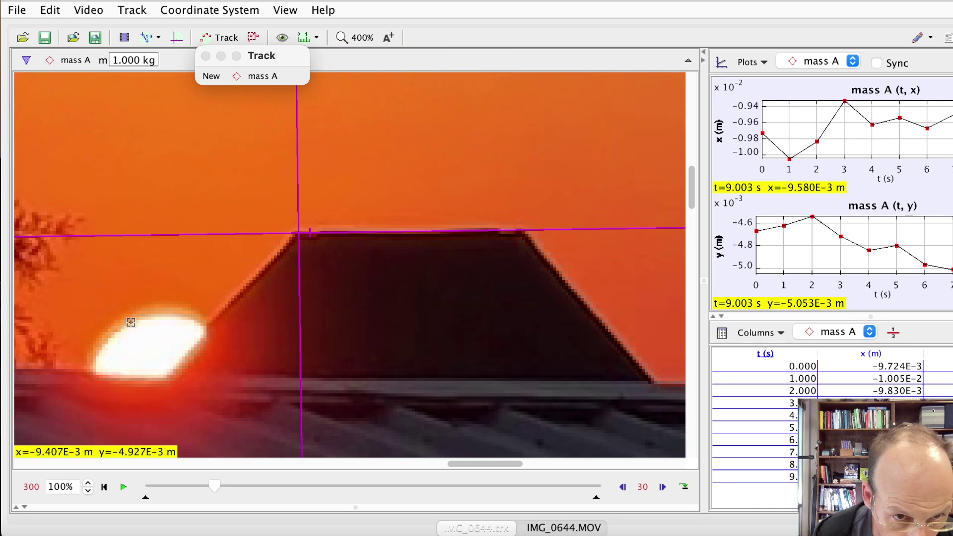
shift+click(131, 323)
shift+click(135, 323)
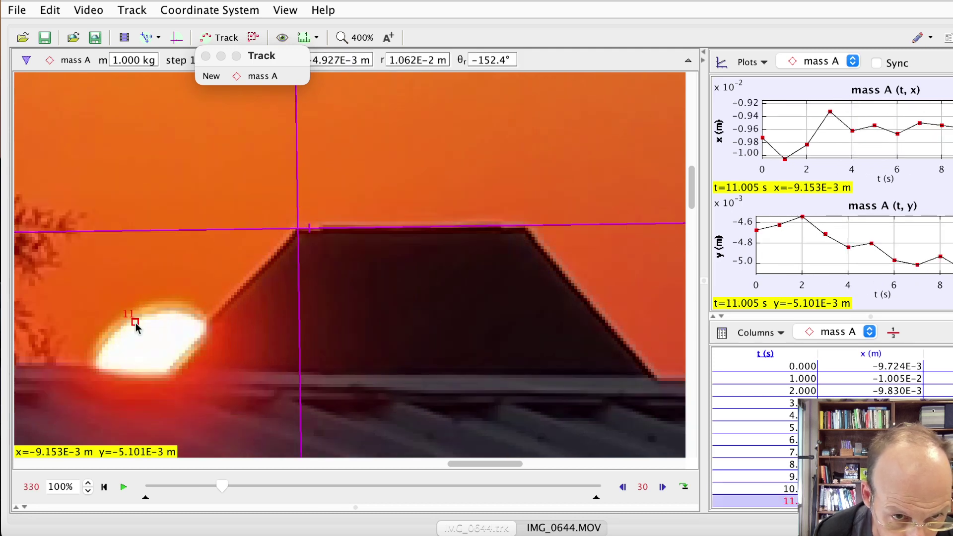
shift+click(133, 325)
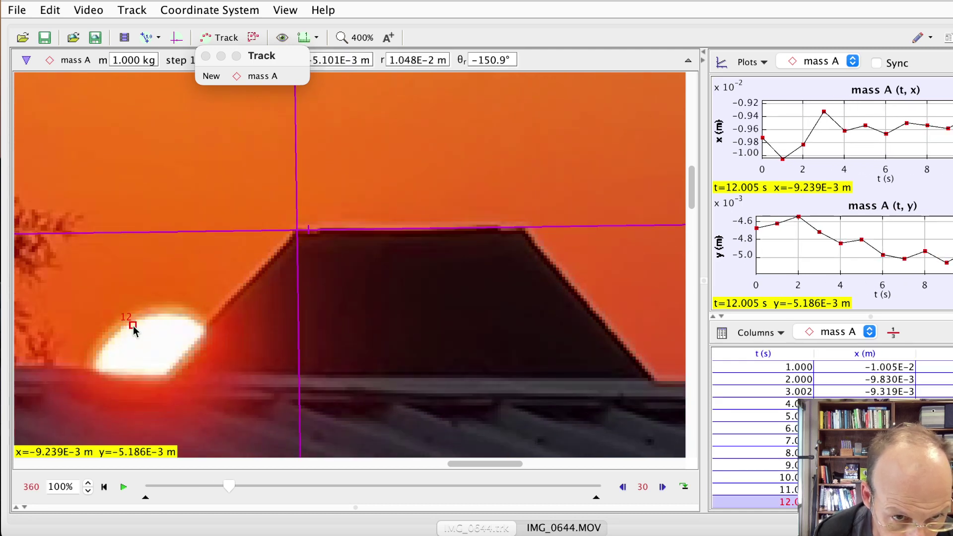
shift+click(130, 329)
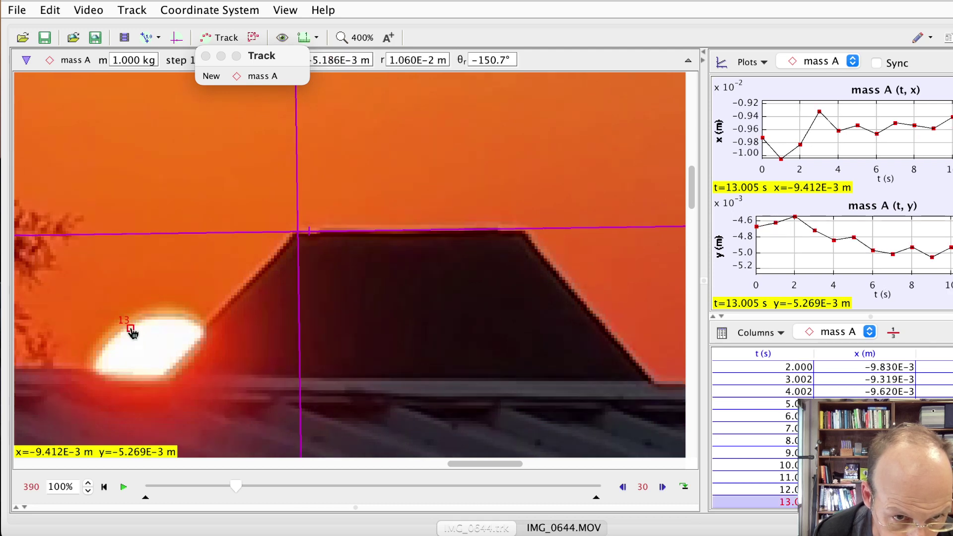
shift+click(129, 329)
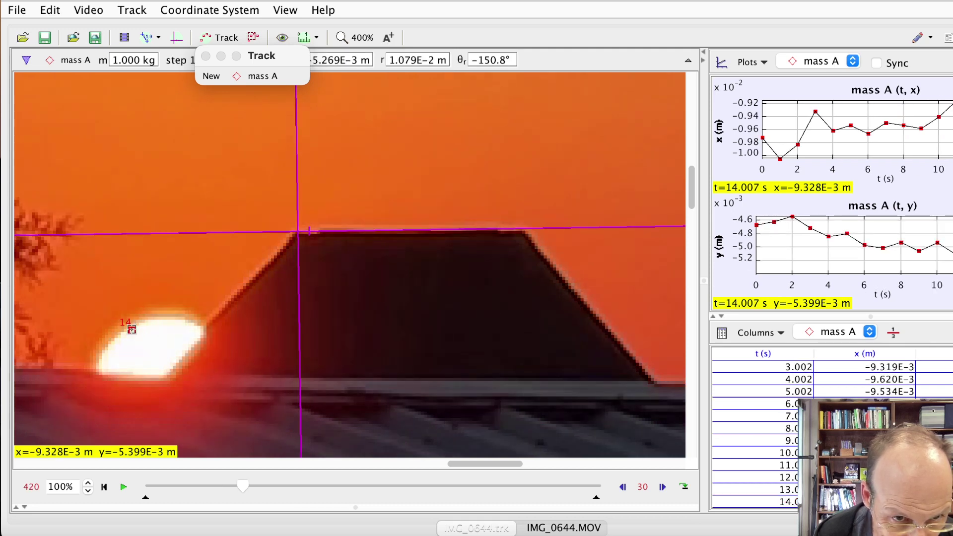
shift+click(132, 330)
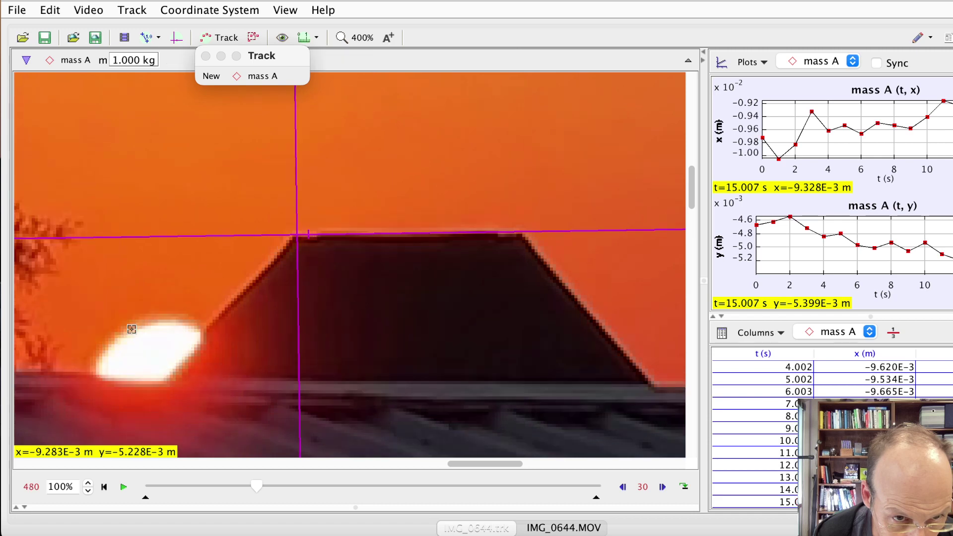
shift+click(132, 332)
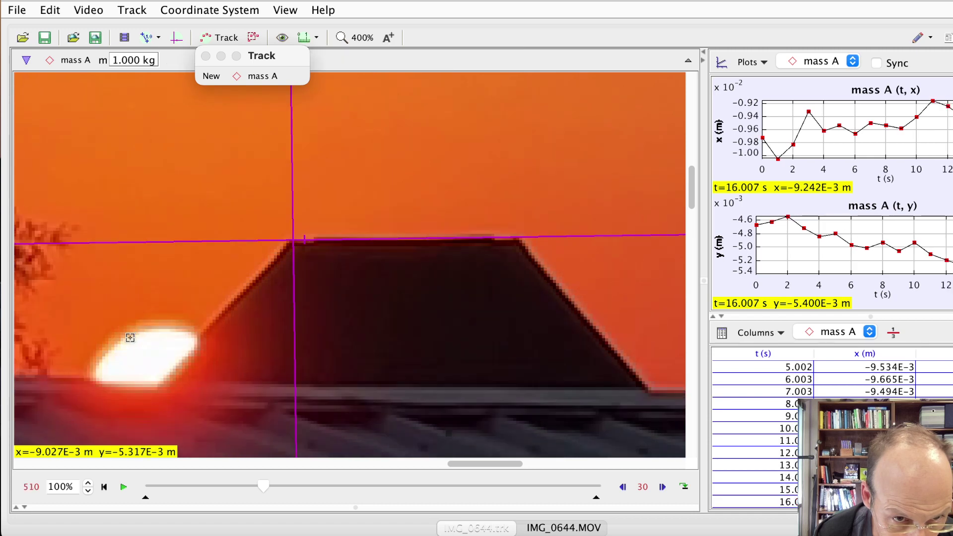
shift+click(126, 340)
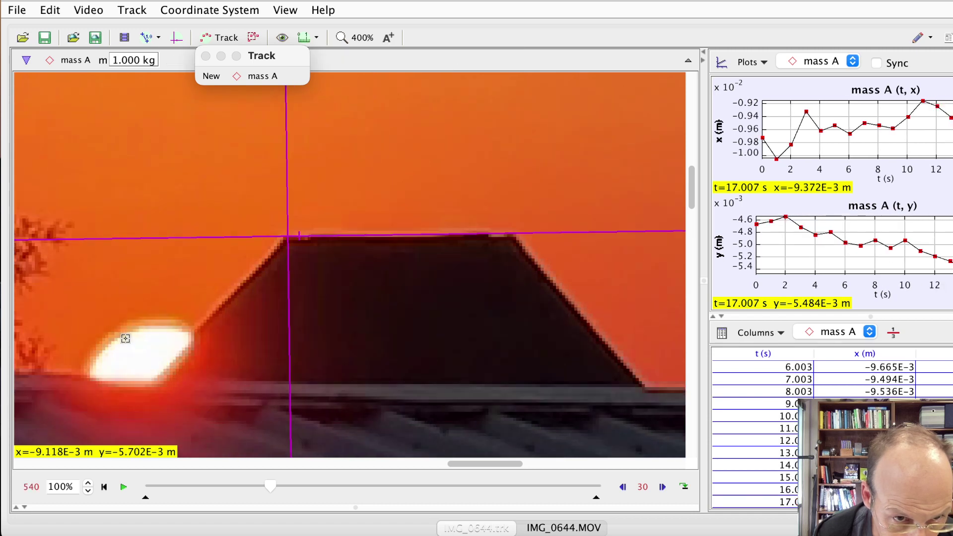
shift+click(124, 338)
shift+click(120, 339)
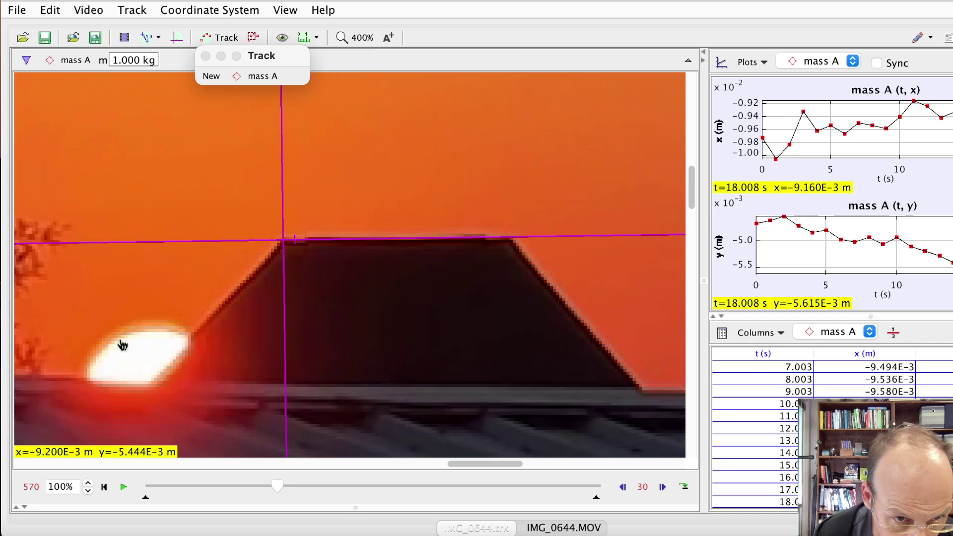
shift+click(119, 346)
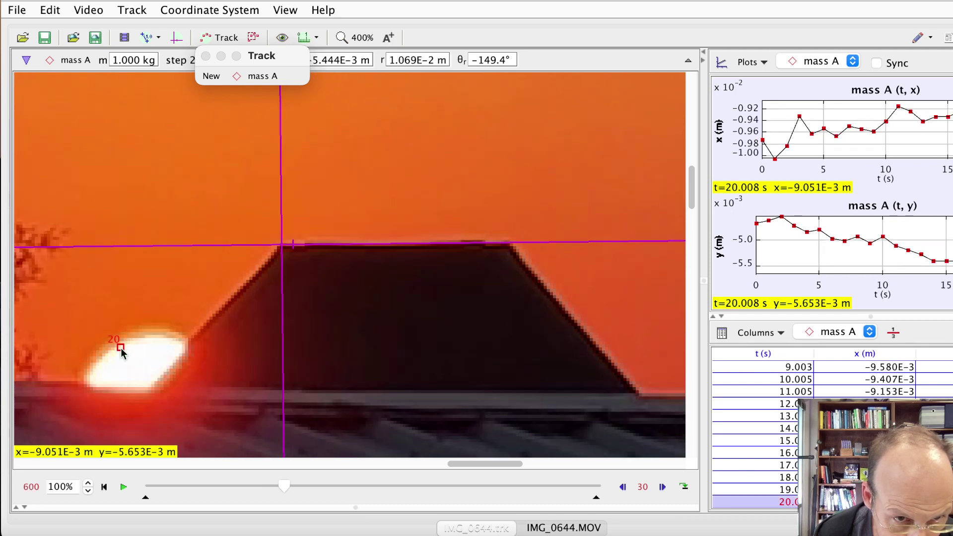
shift+click(120, 341)
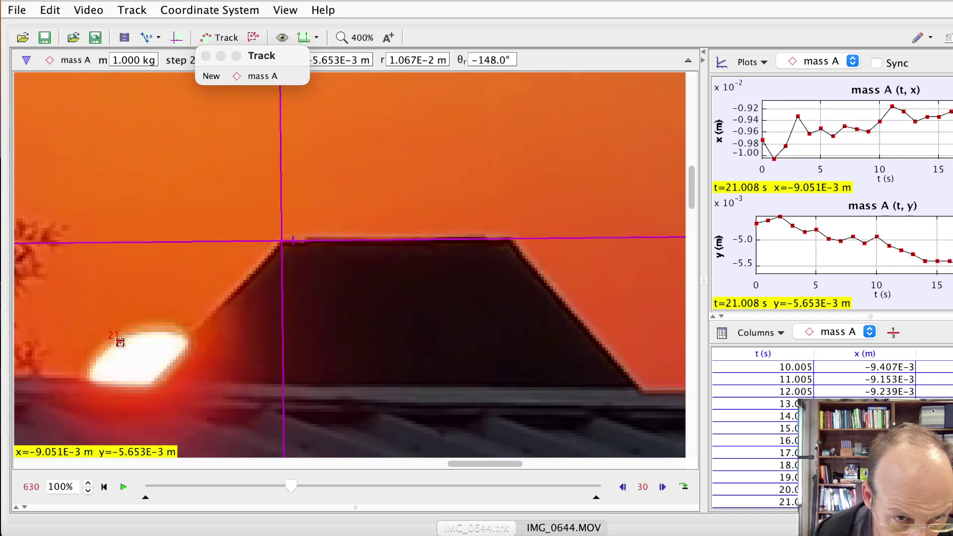
shift+click(120, 339)
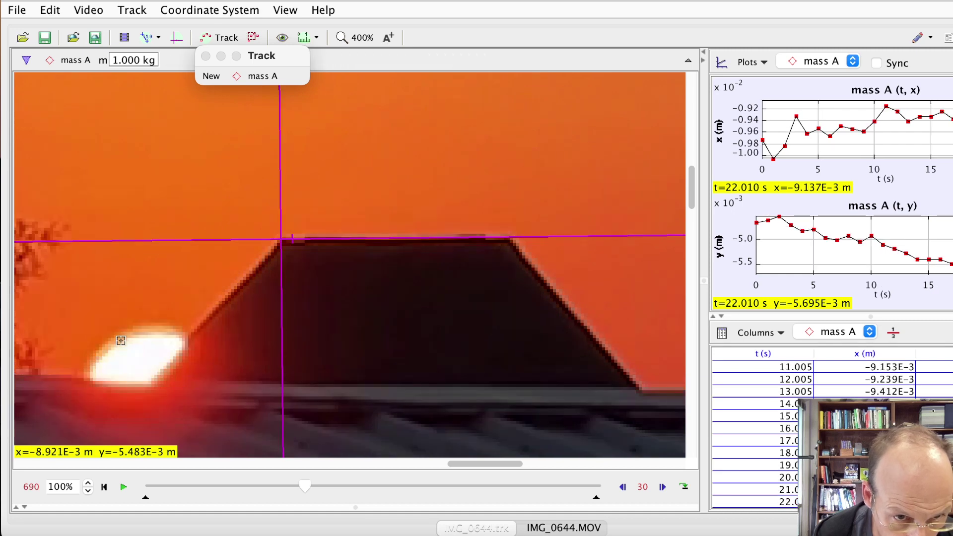
shift+click(120, 345)
shift+click(119, 343)
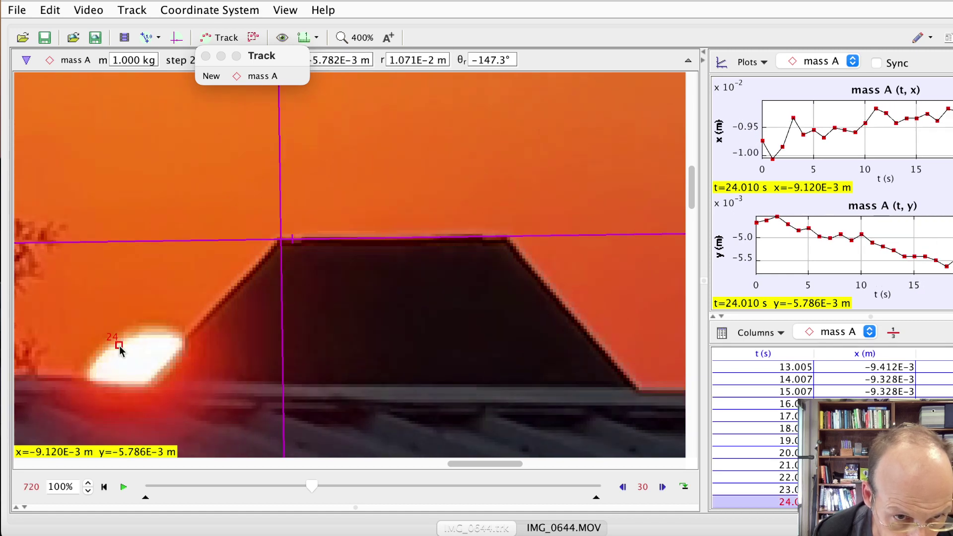
shift+click(119, 343)
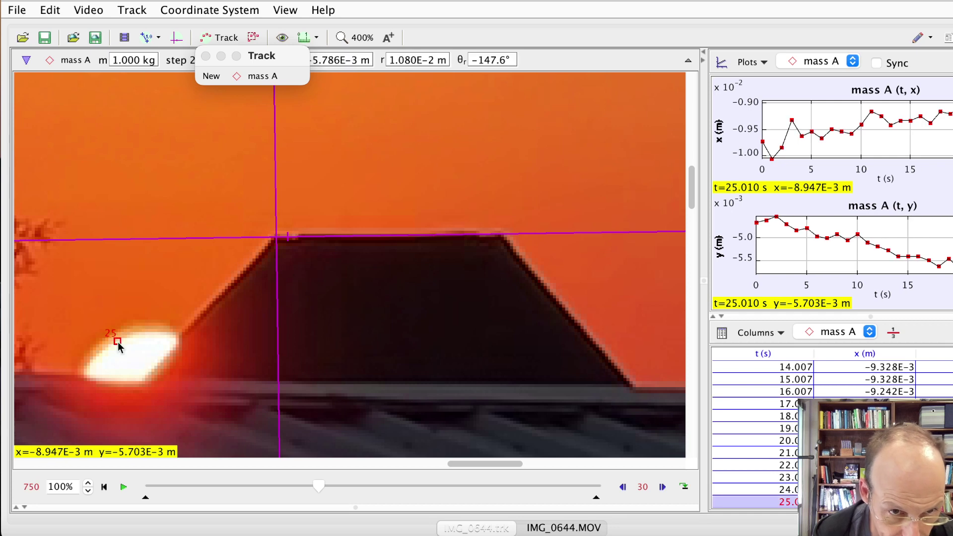
shift+click(108, 348)
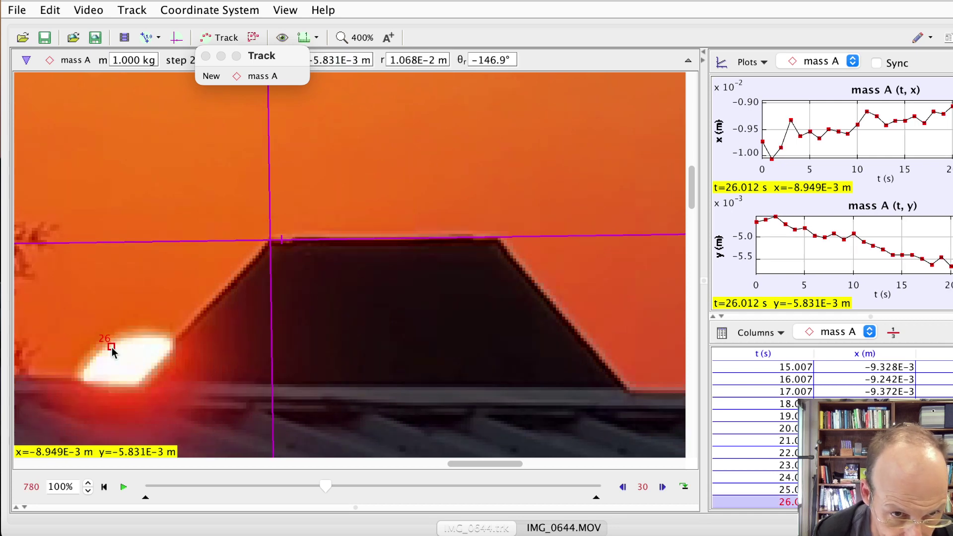
shift+click(105, 350)
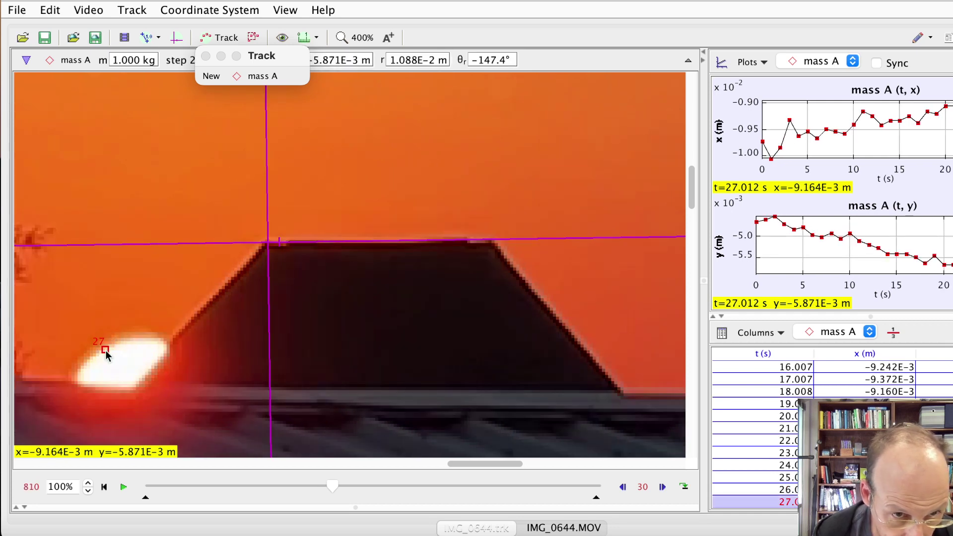
shift+click(104, 345)
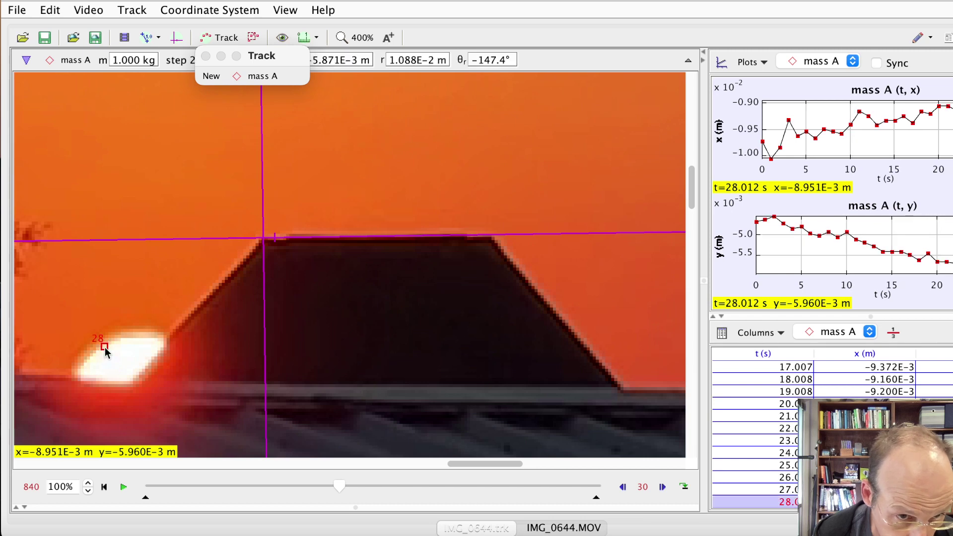
shift+click(105, 346)
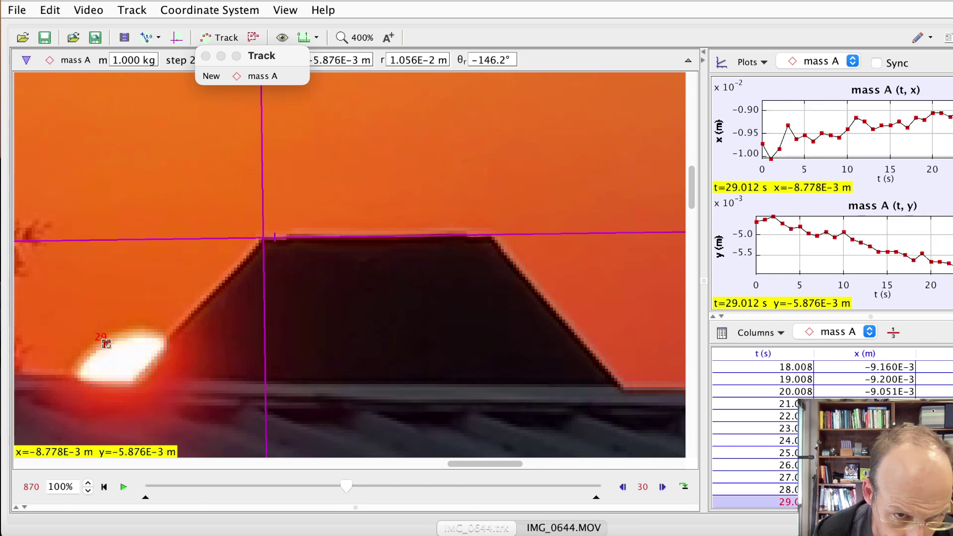
shift+click(108, 357)
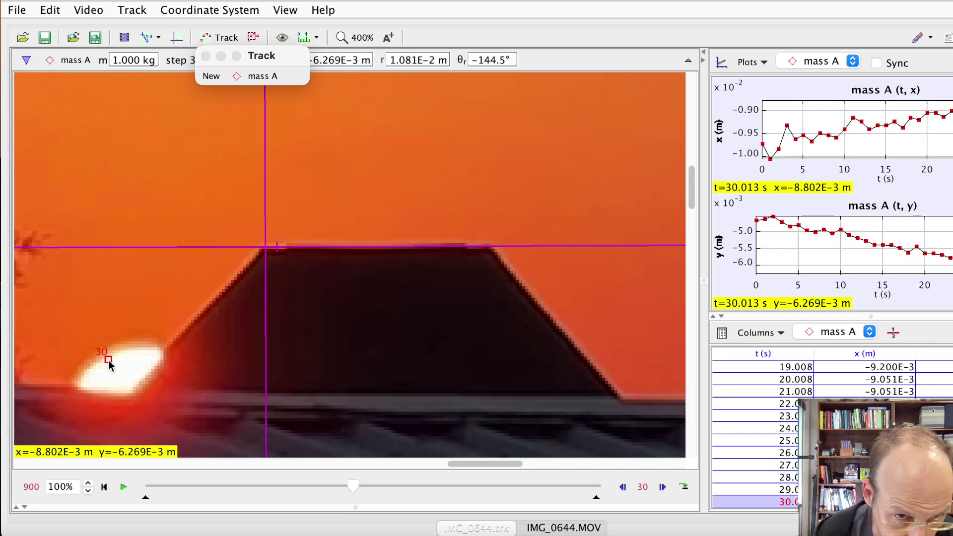
shift+click(102, 361)
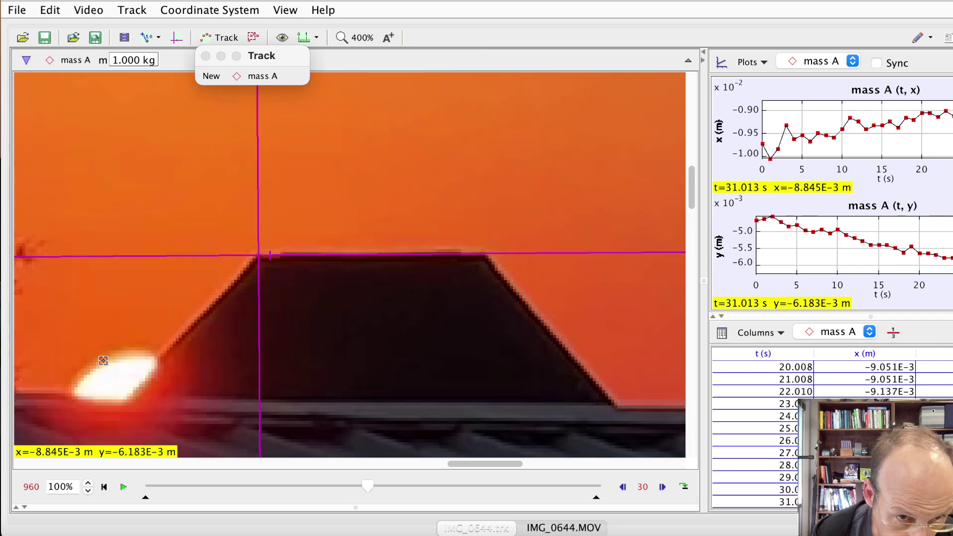
shift+click(100, 369)
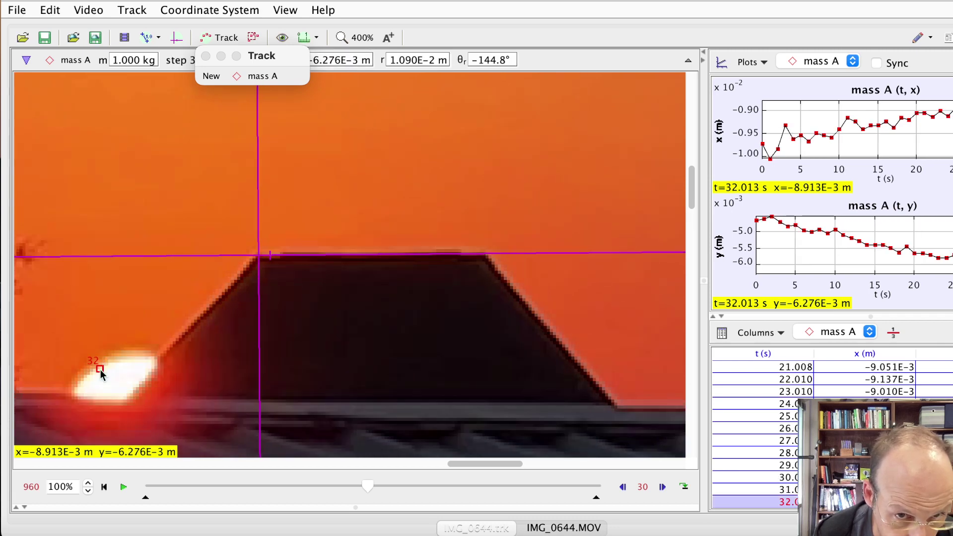
shift+click(99, 366)
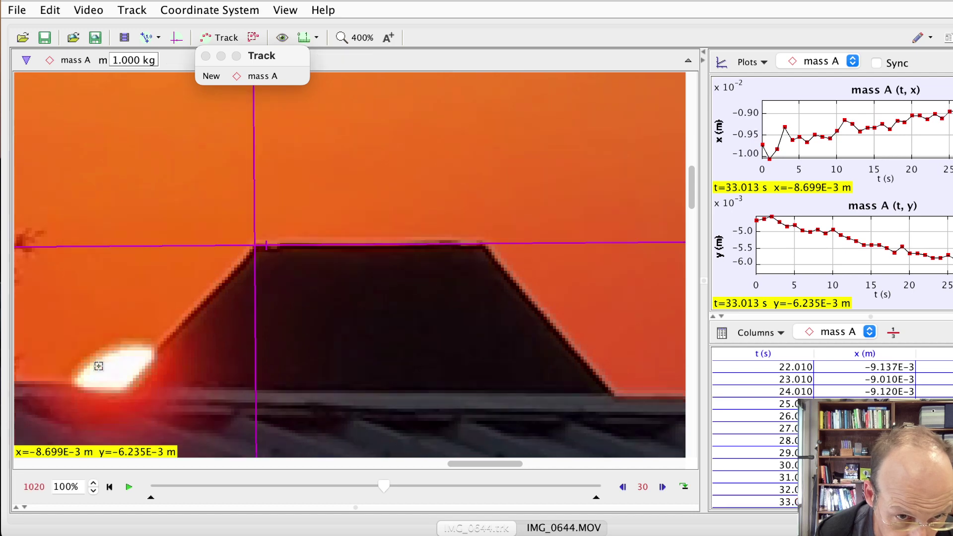
shift+click(99, 361)
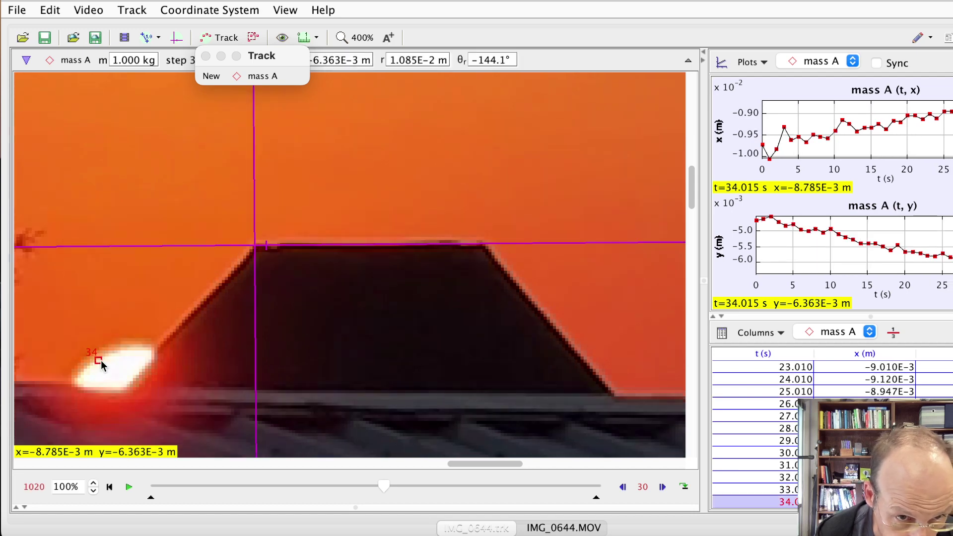
shift+click(101, 349)
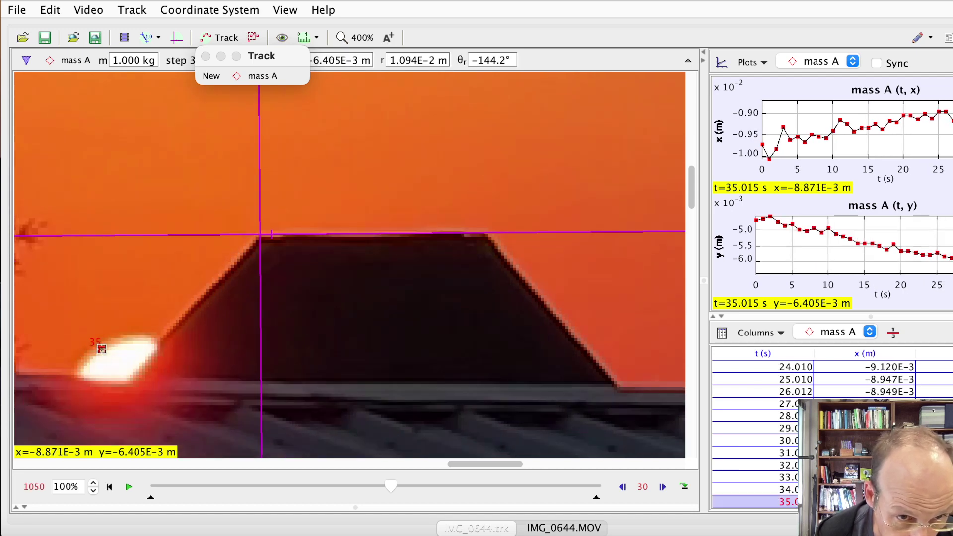
shift+click(105, 350)
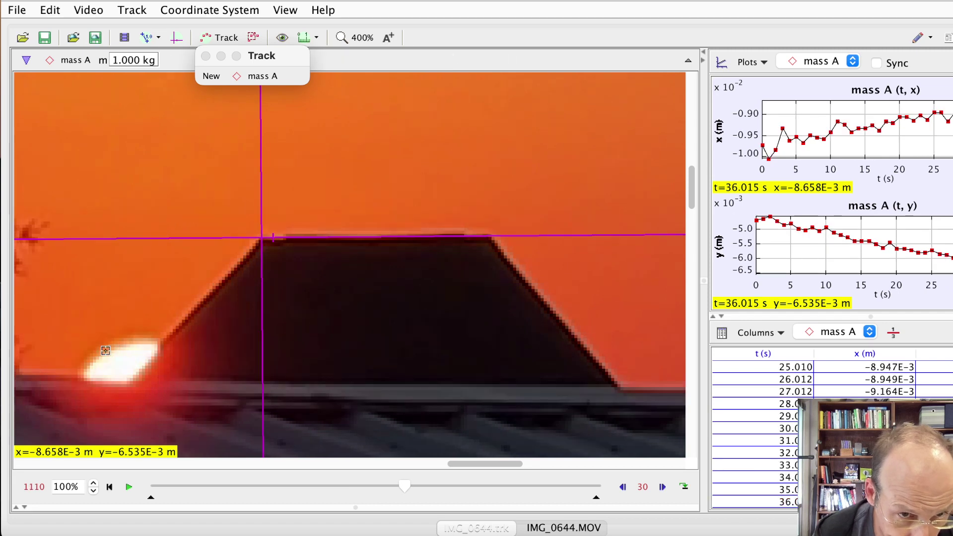
shift+click(109, 353)
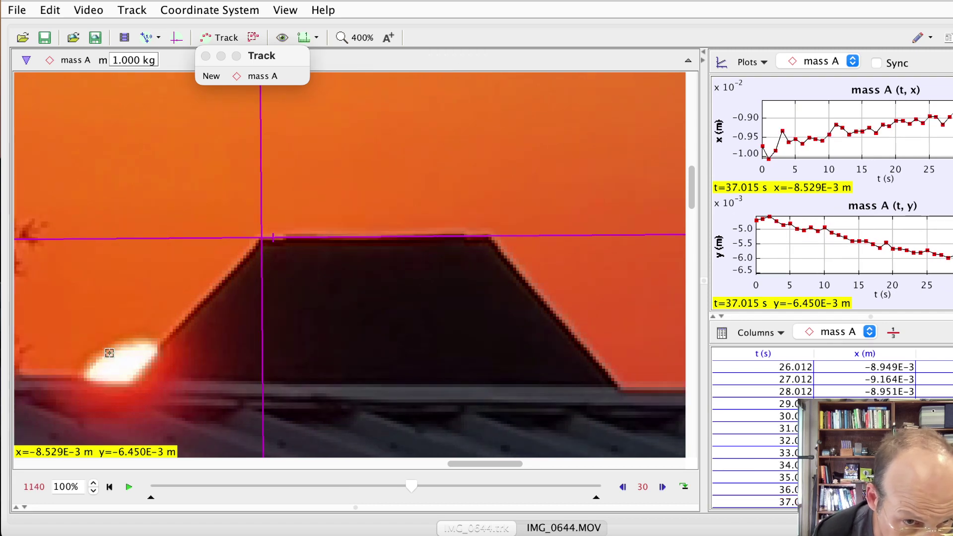
shift+click(110, 354)
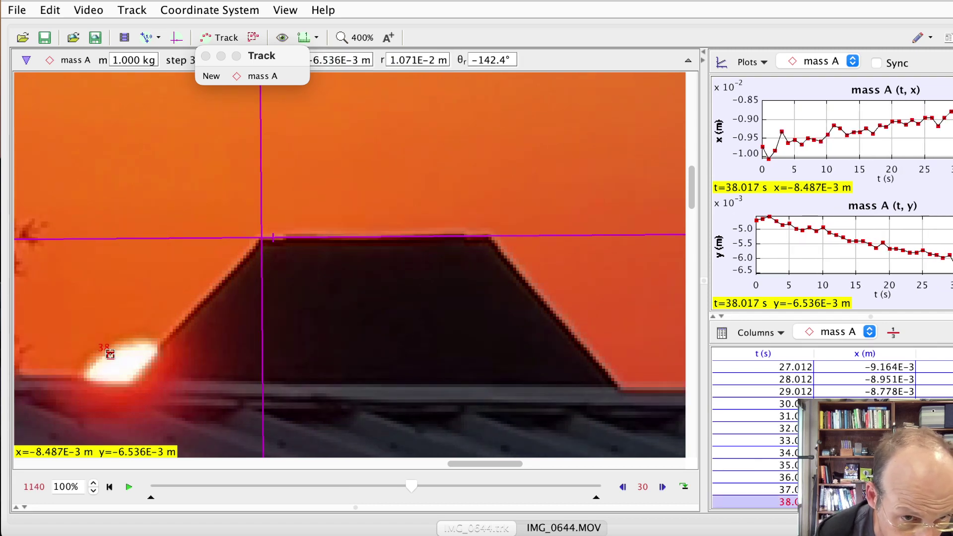
shift+click(111, 357)
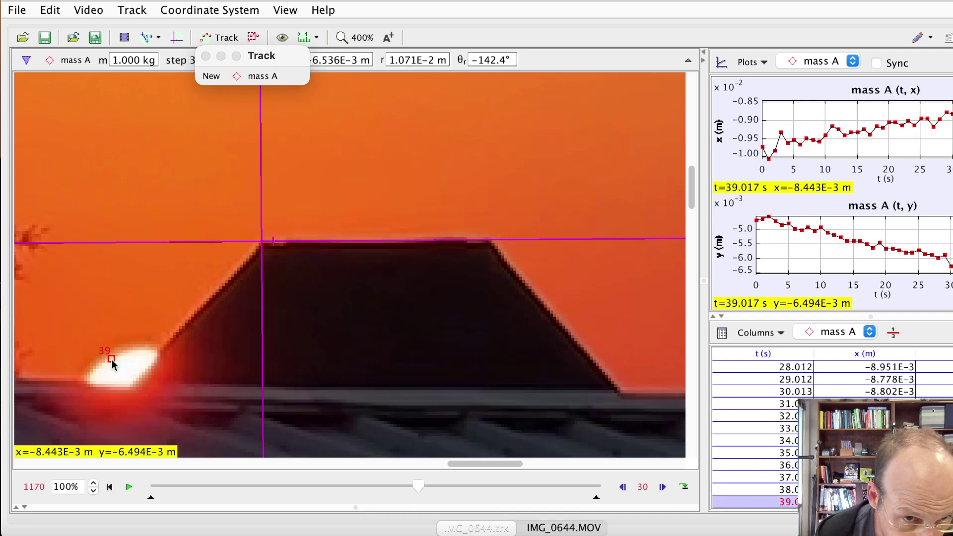
Step: Continue the mass A track by marking the sun's upper-left edge in every 30th frame from frame 1200 to frame 1830
shift+click(111, 358)
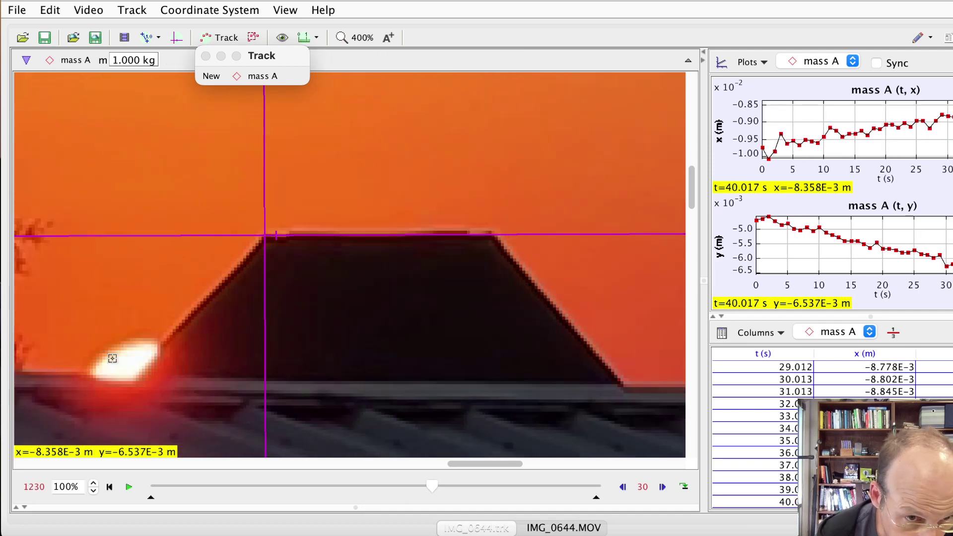
shift+click(112, 356)
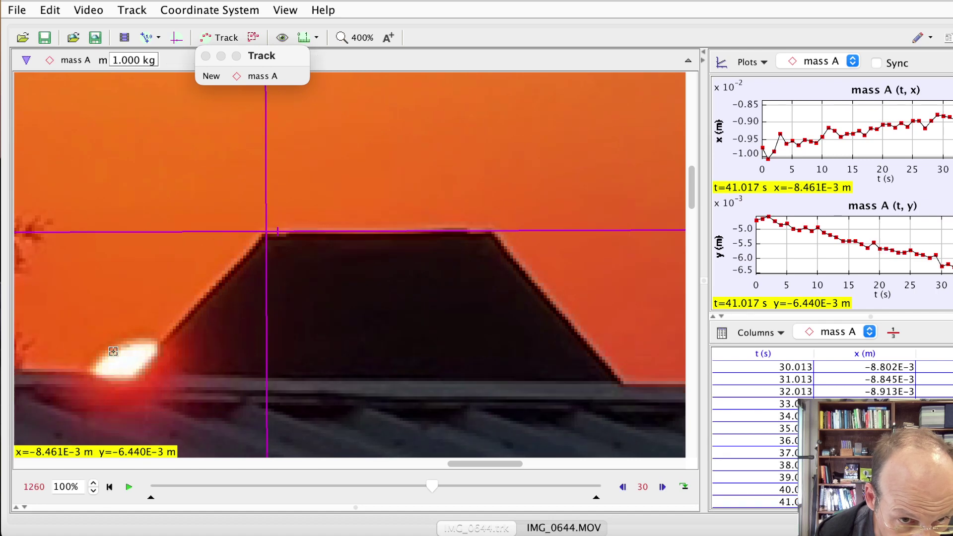
shift+click(114, 356)
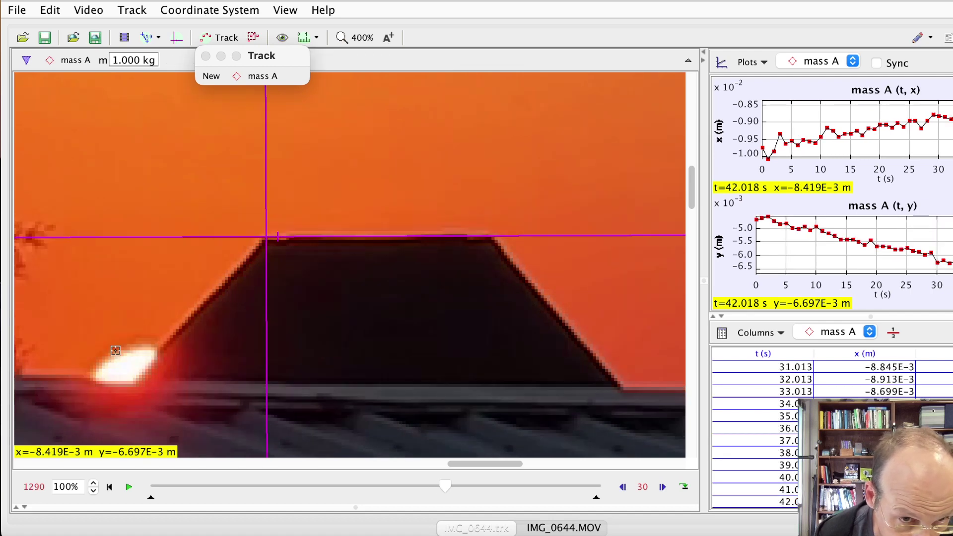
shift+click(116, 358)
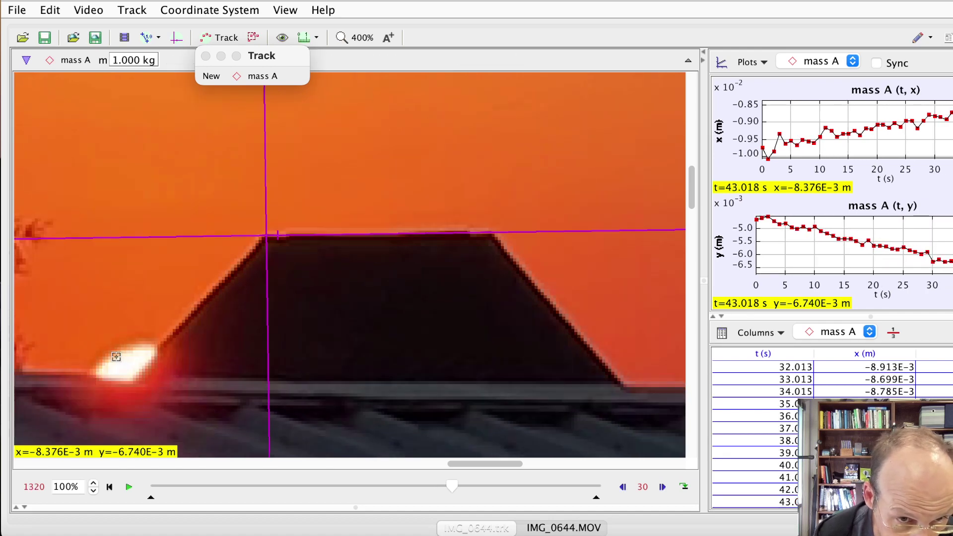
shift+click(116, 355)
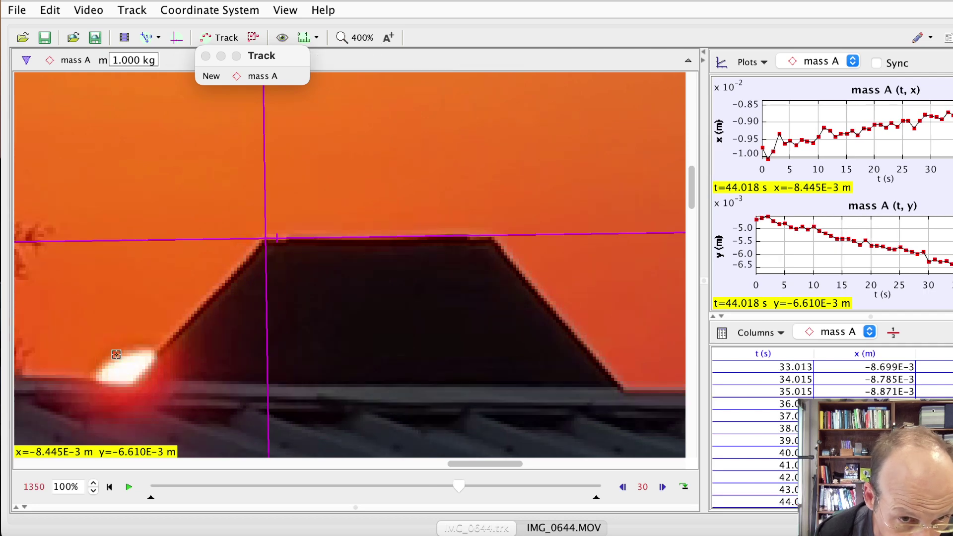
shift+click(116, 358)
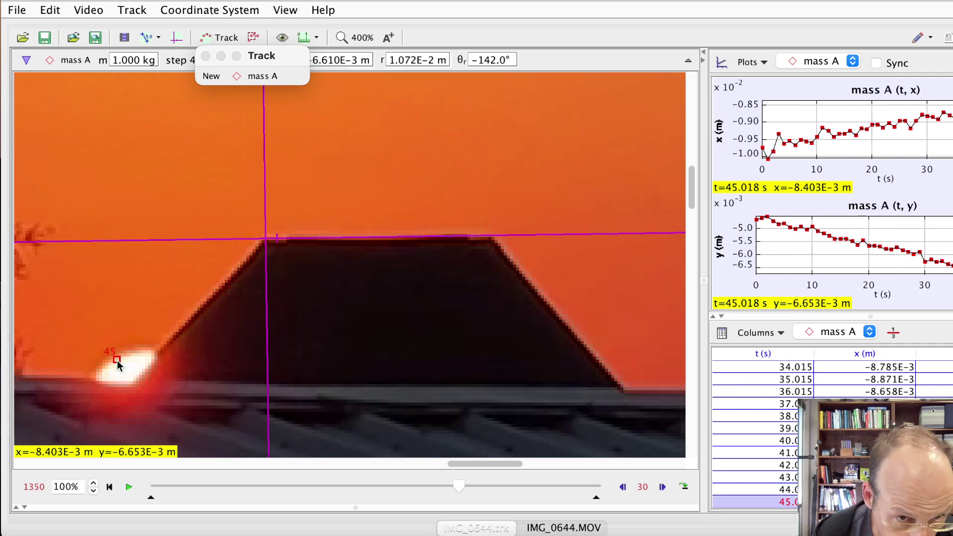
shift+click(115, 367)
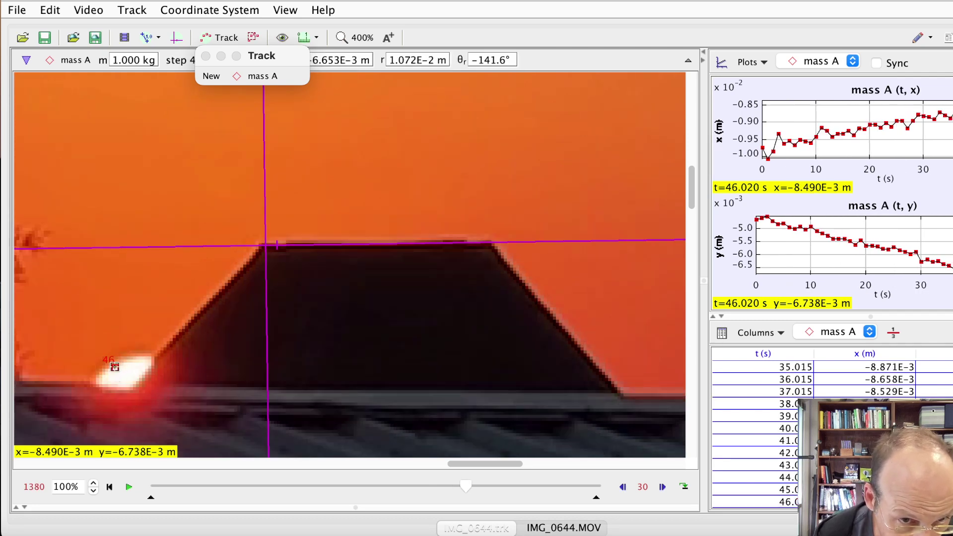
shift+click(115, 365)
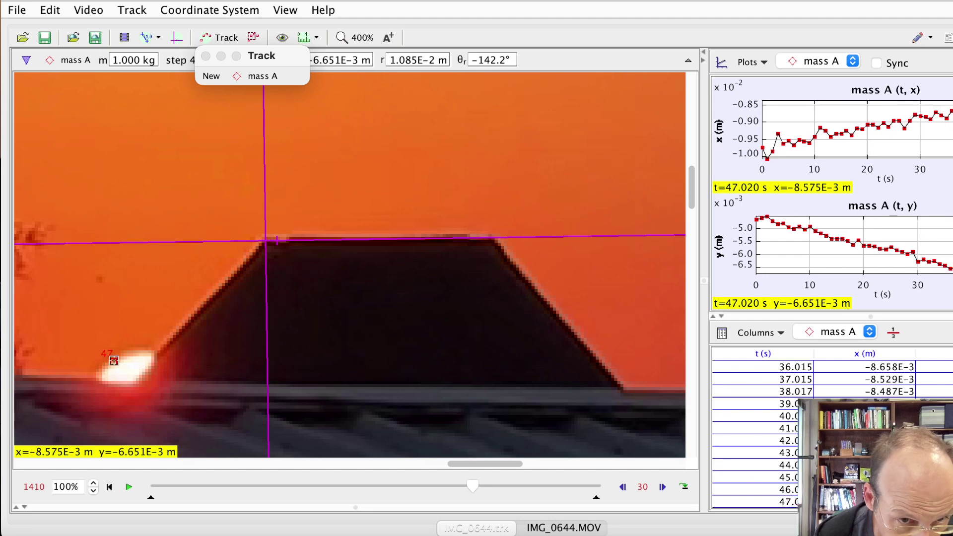
shift+click(117, 359)
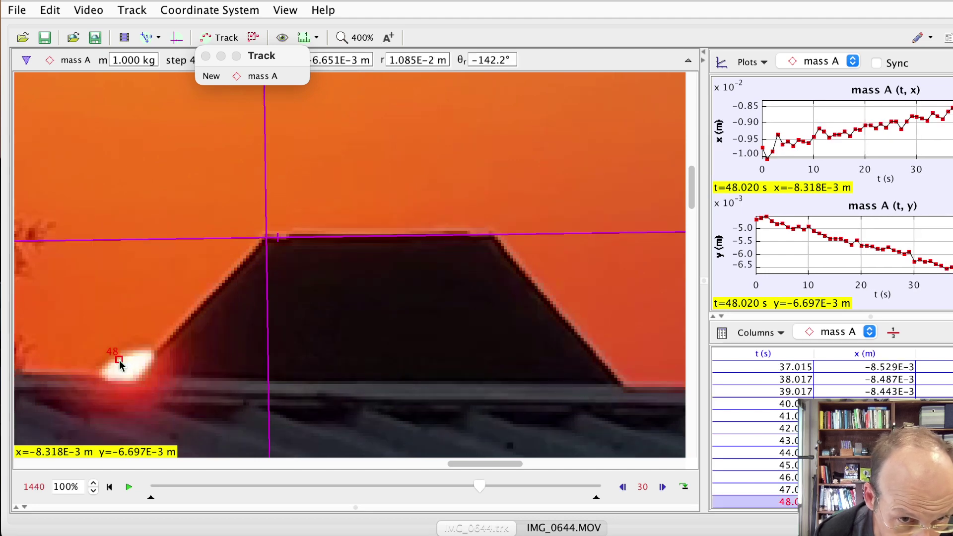
shift+click(119, 359)
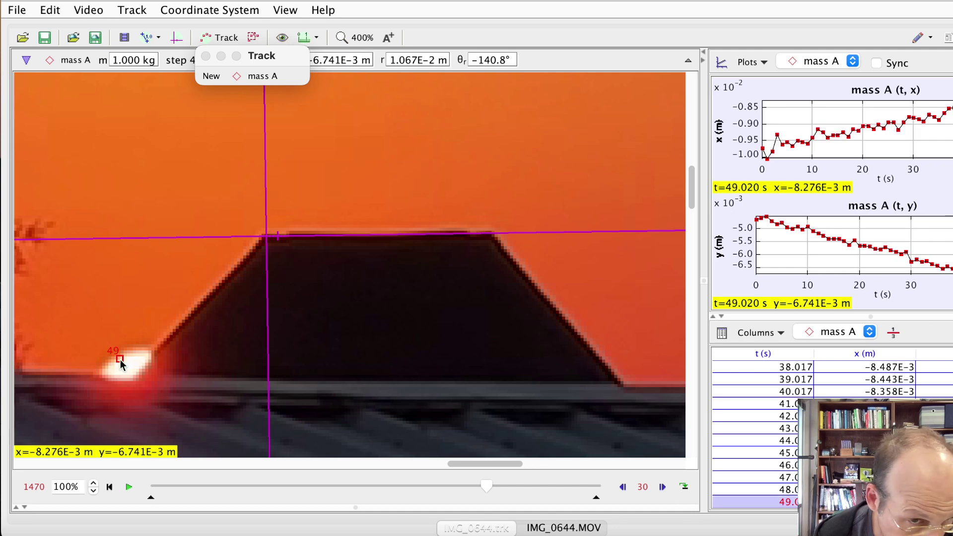
shift+click(117, 355)
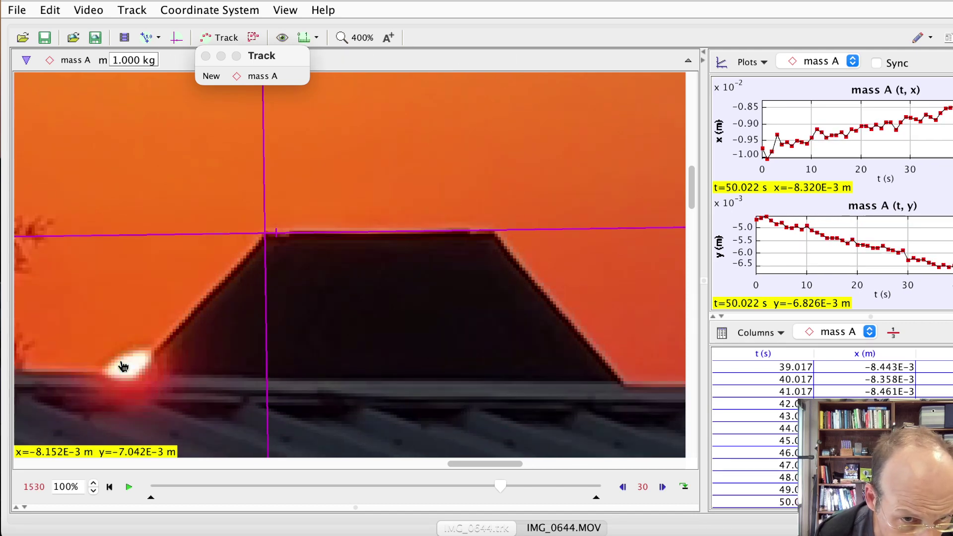
shift+click(122, 365)
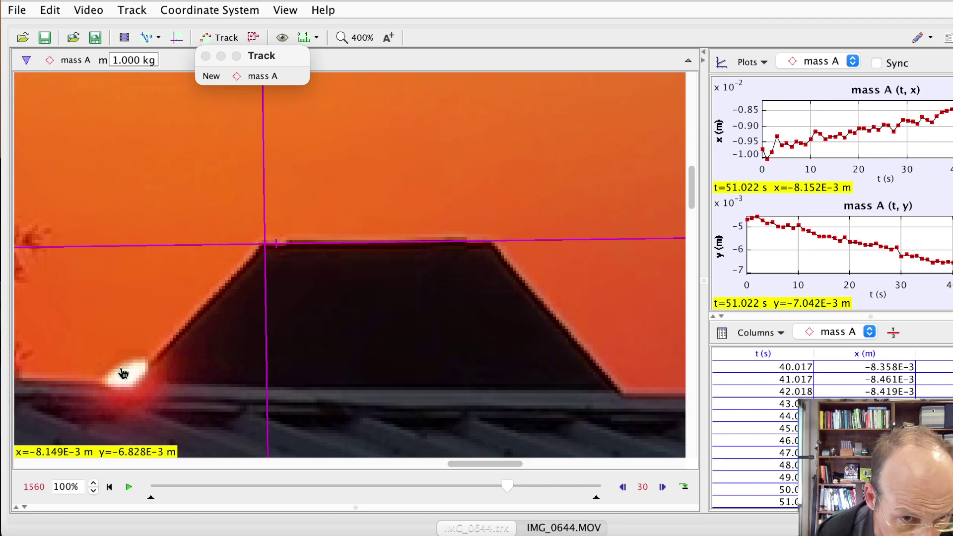
shift+click(119, 366)
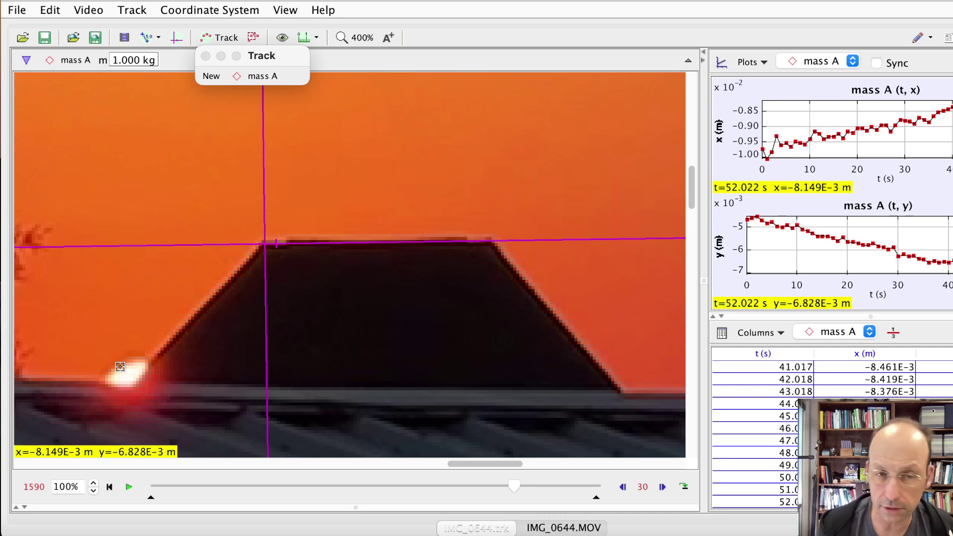
shift+click(120, 367)
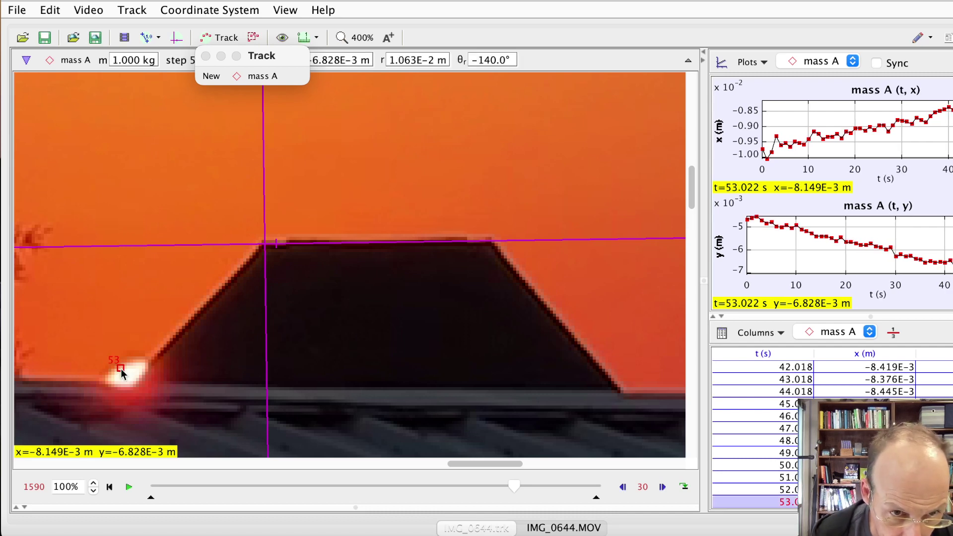
shift+click(123, 364)
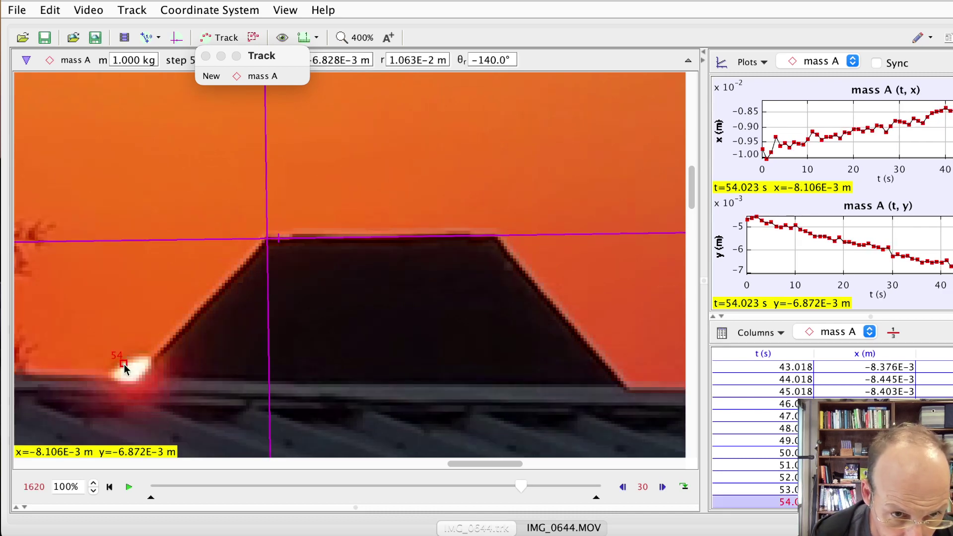
shift+click(124, 366)
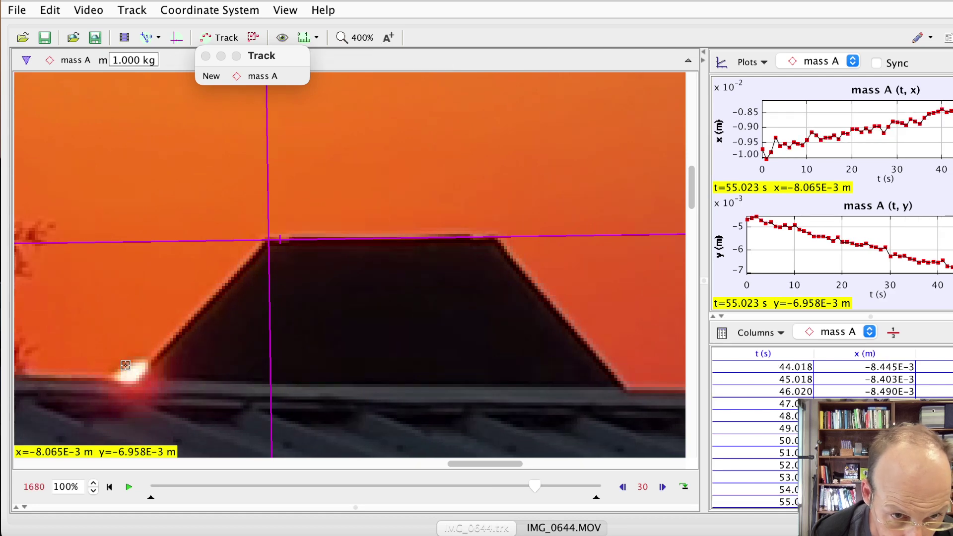
shift+click(126, 368)
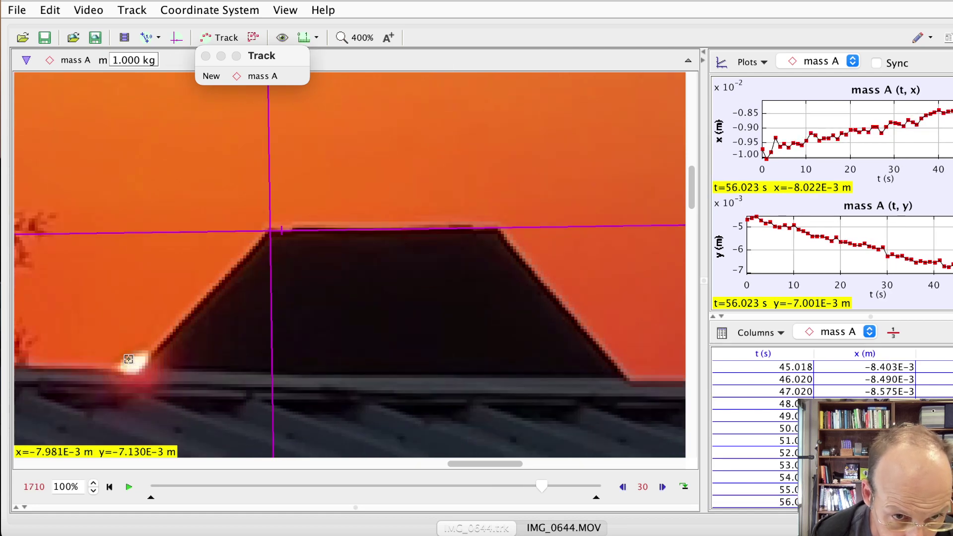
shift+click(128, 359)
shift+click(129, 361)
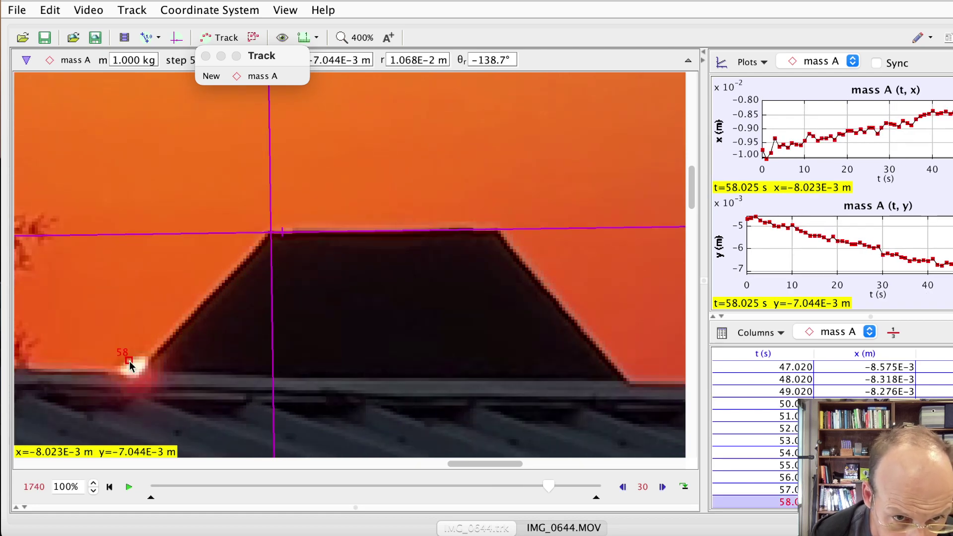
shift+click(130, 369)
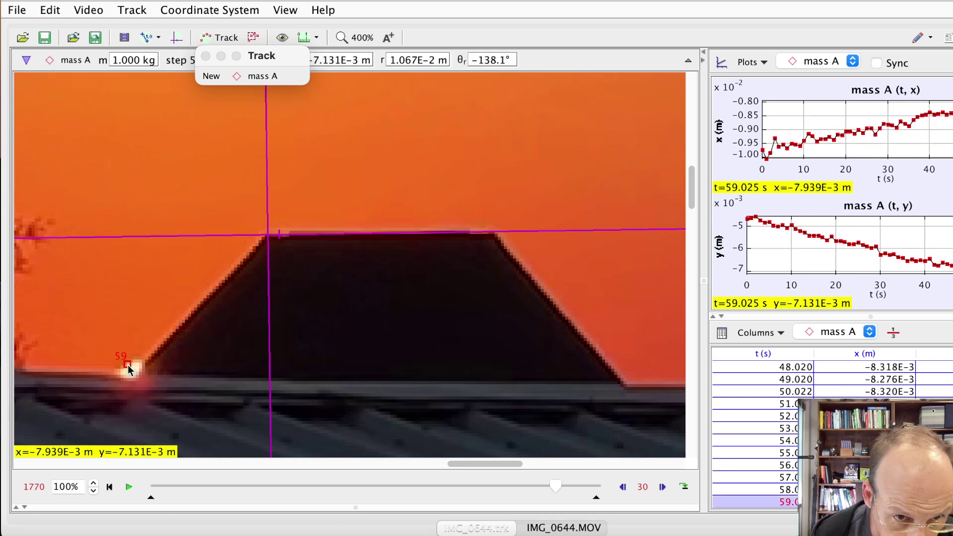
shift+click(131, 368)
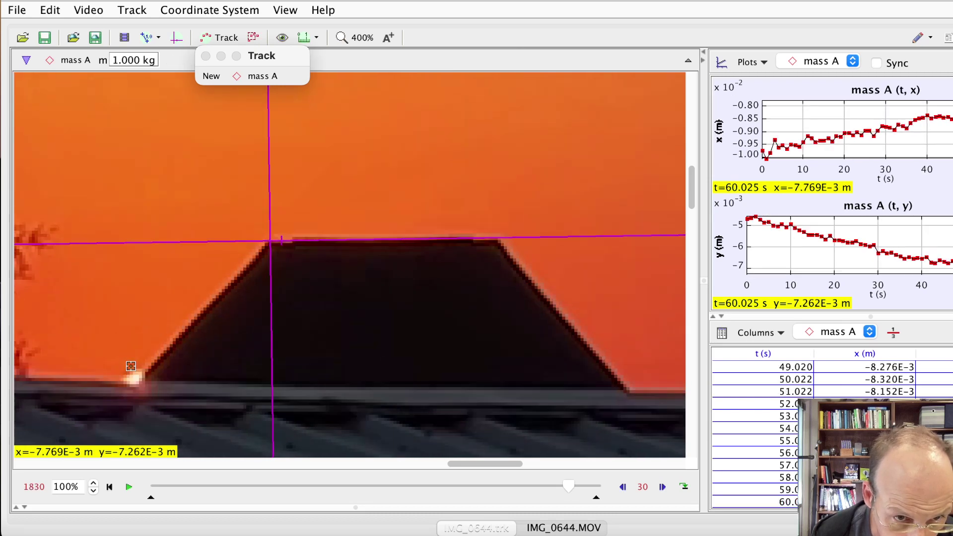
shift+click(133, 373)
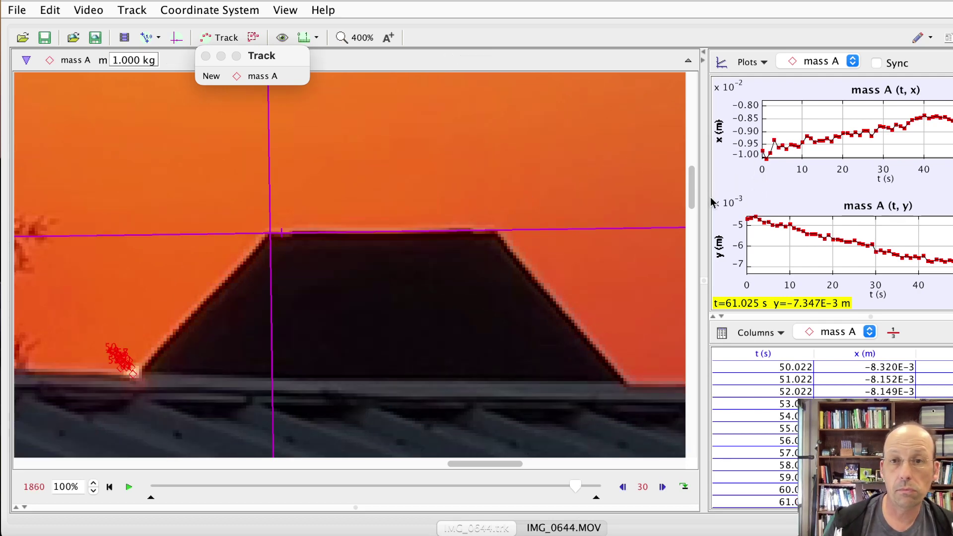
Step: Widen the plot and table area to show more of mass A's x and y position graphs
drag(701, 196, 393, 214)
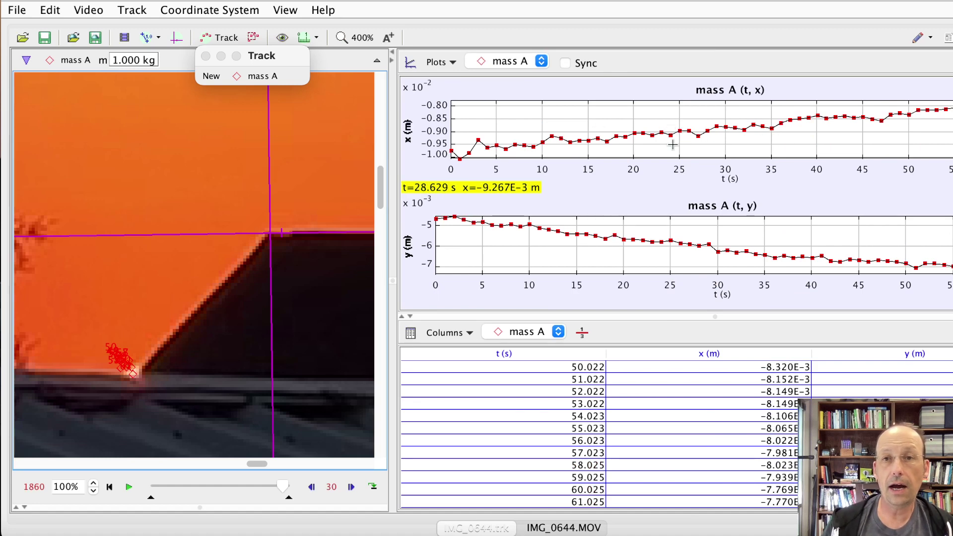
click(489, 164)
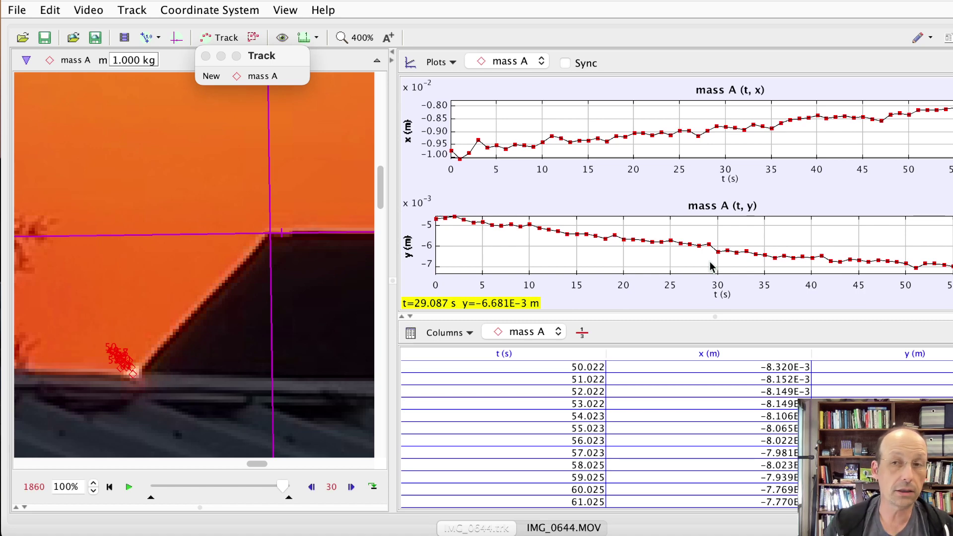
click(414, 129)
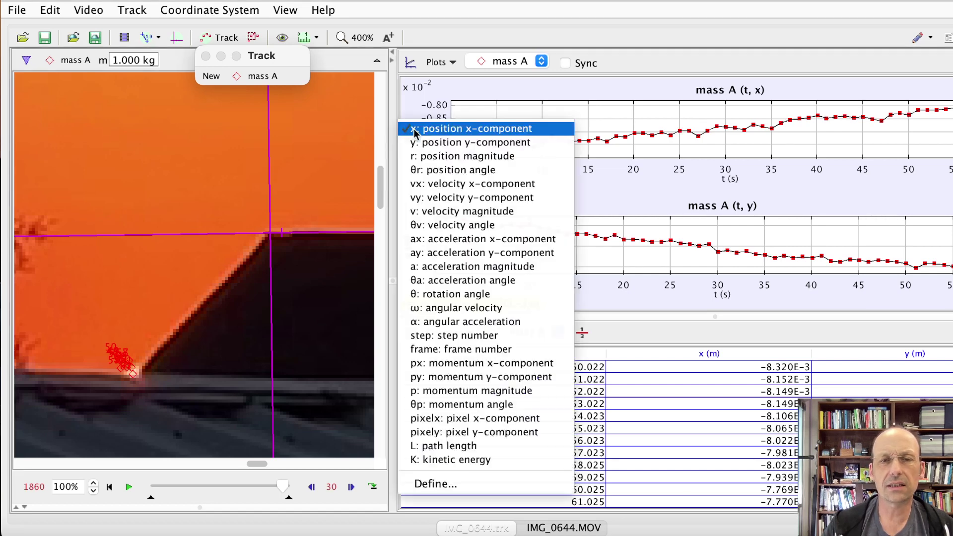
click(430, 157)
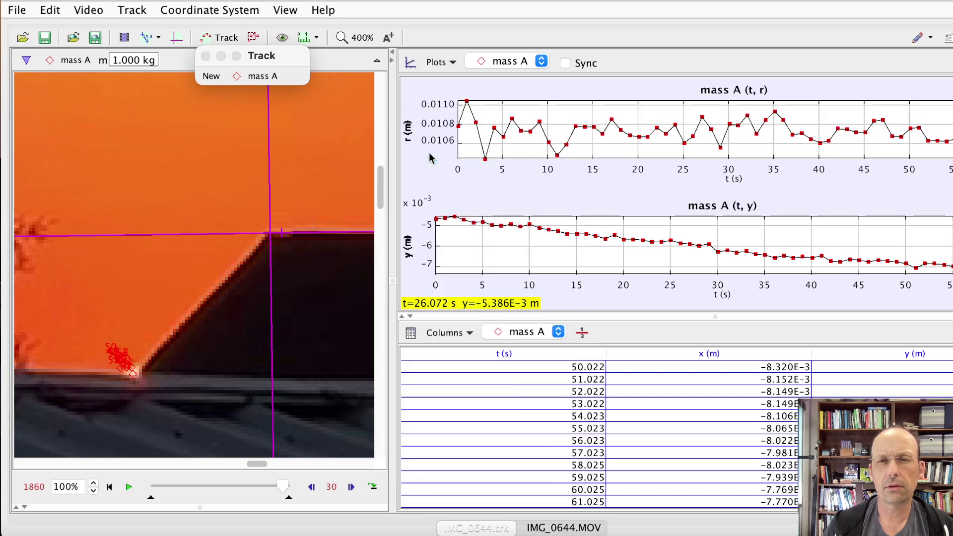
click(409, 143)
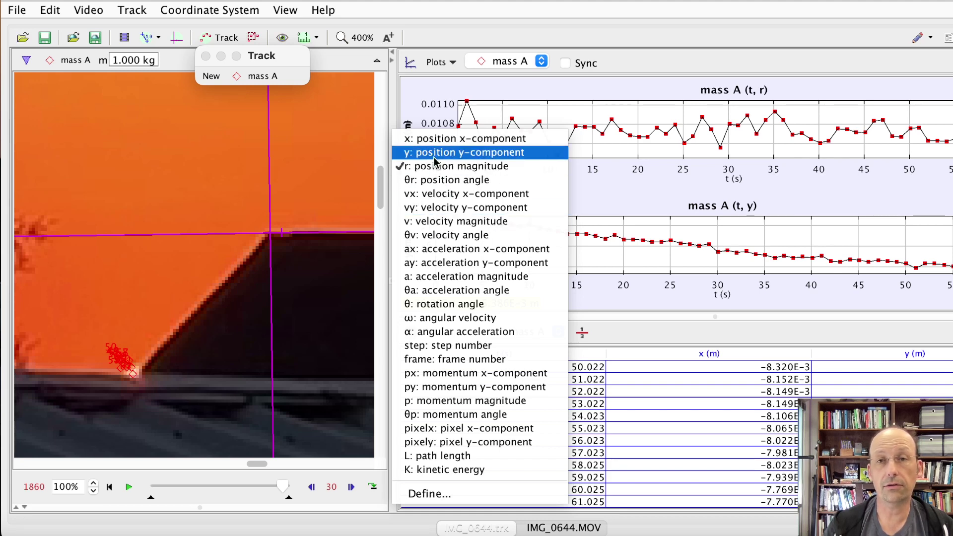
click(437, 139)
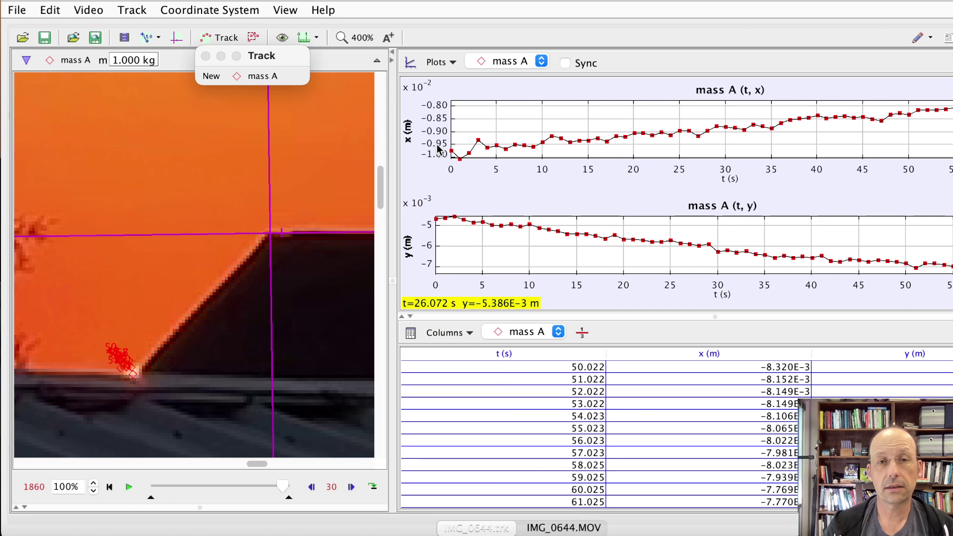
Step: Analyze mass A's x-versus-time plot in the Data Tool and fit a Line to the data
right_click(556, 113)
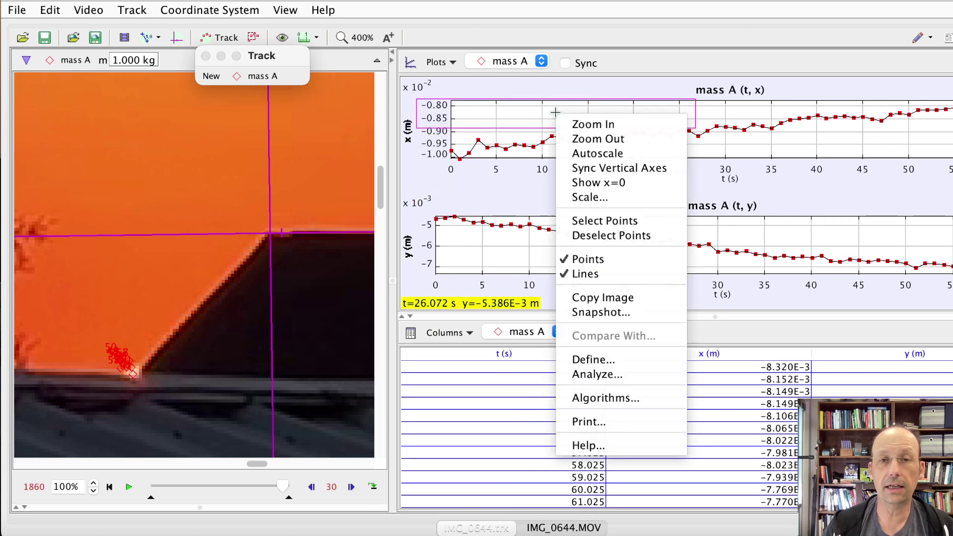
click(588, 376)
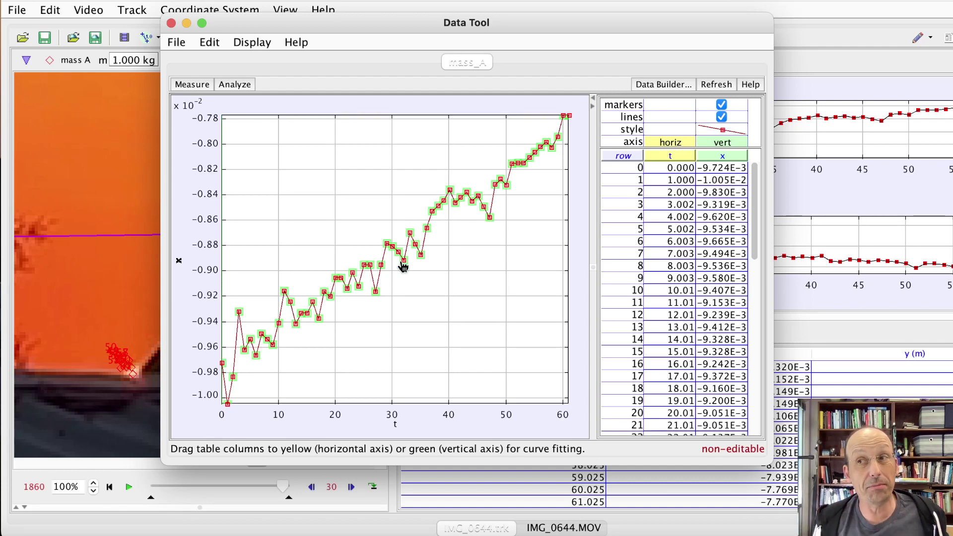
click(234, 85)
mouse_move(260, 102)
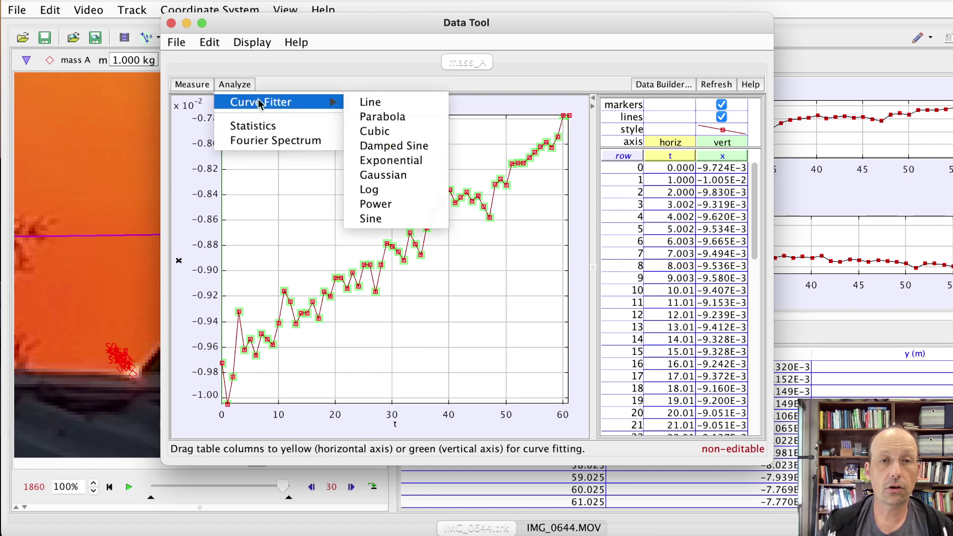
click(383, 102)
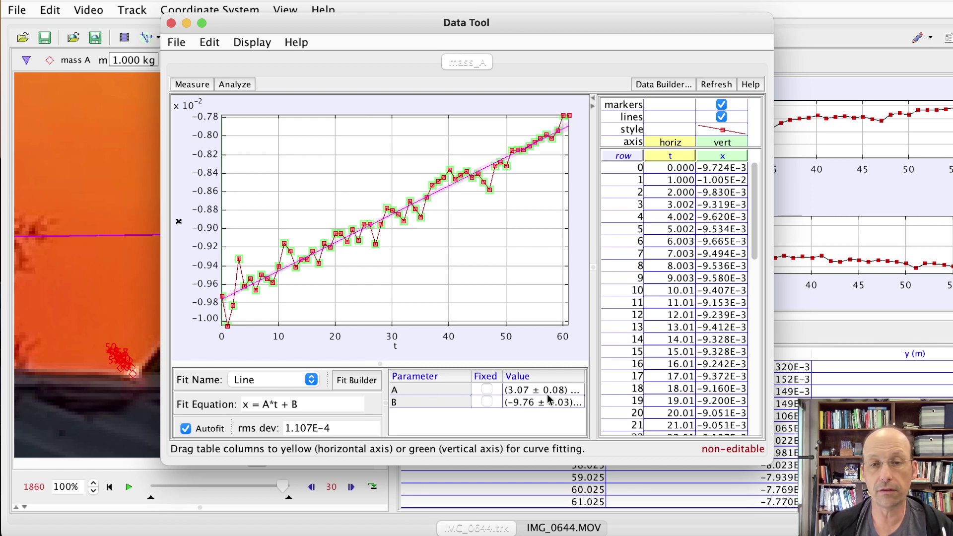
Step: Widen the curve fit area to read the full values of line parameters A and B, and close the Data Tool
mouse_move(547, 394)
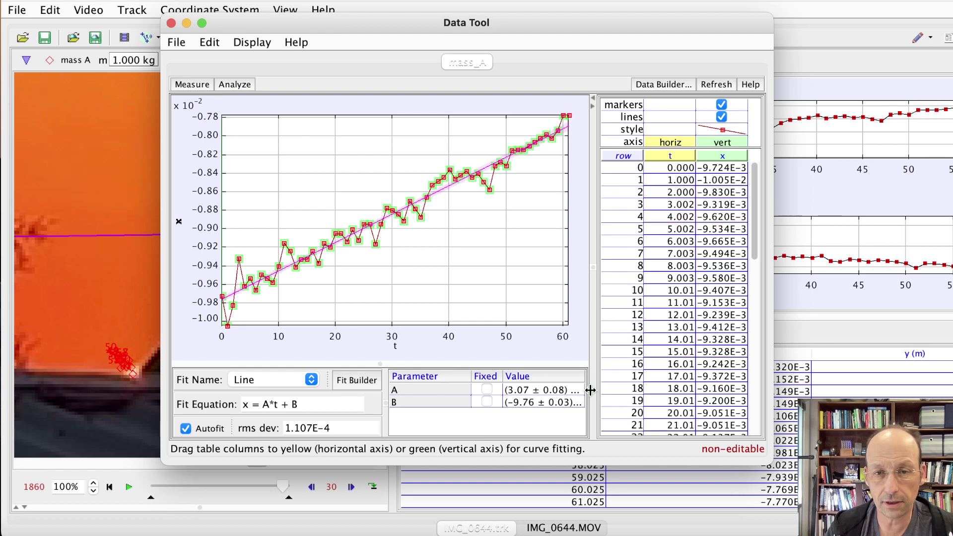
drag(592, 392, 685, 391)
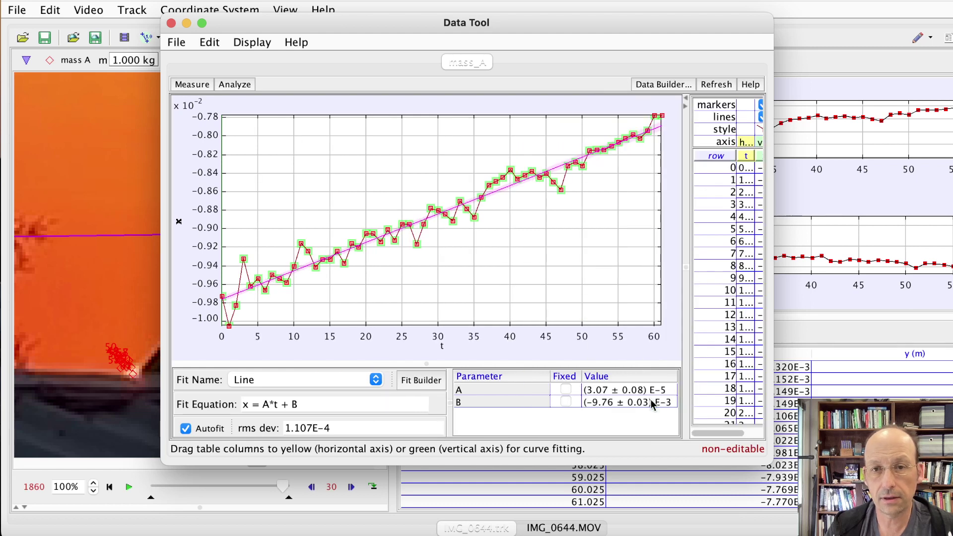
mouse_move(645, 400)
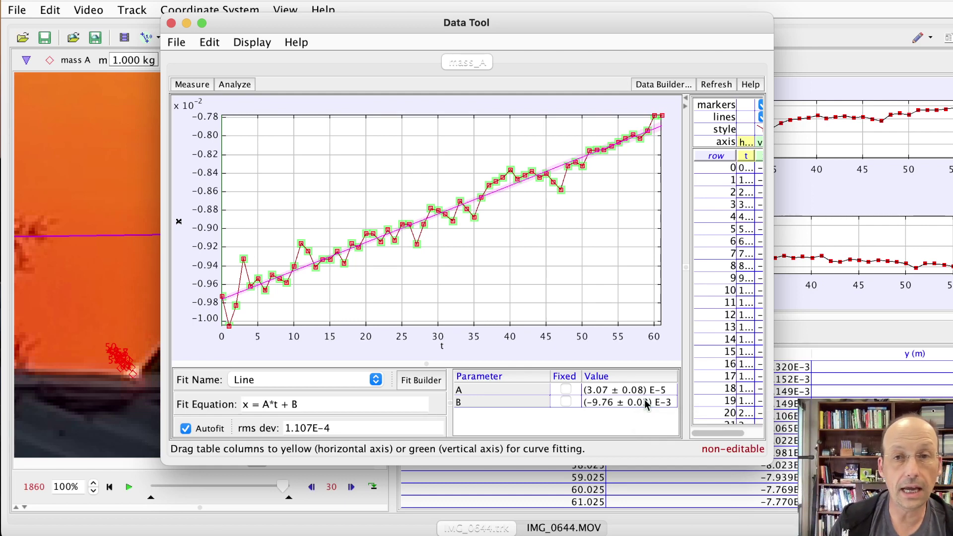
click(171, 23)
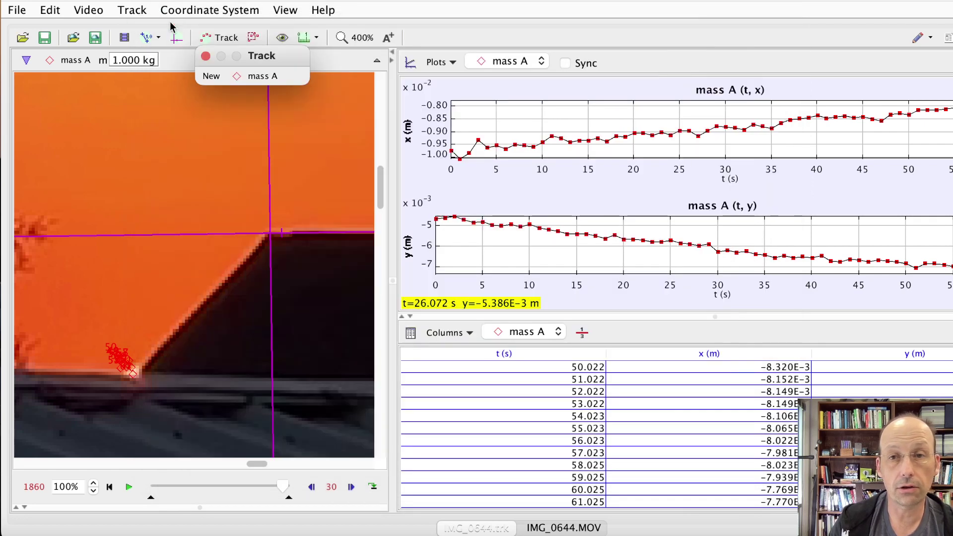
Step: Analyze mass A's y-versus-time plot in the Data Tool and fit a Line to the data
right_click(487, 238)
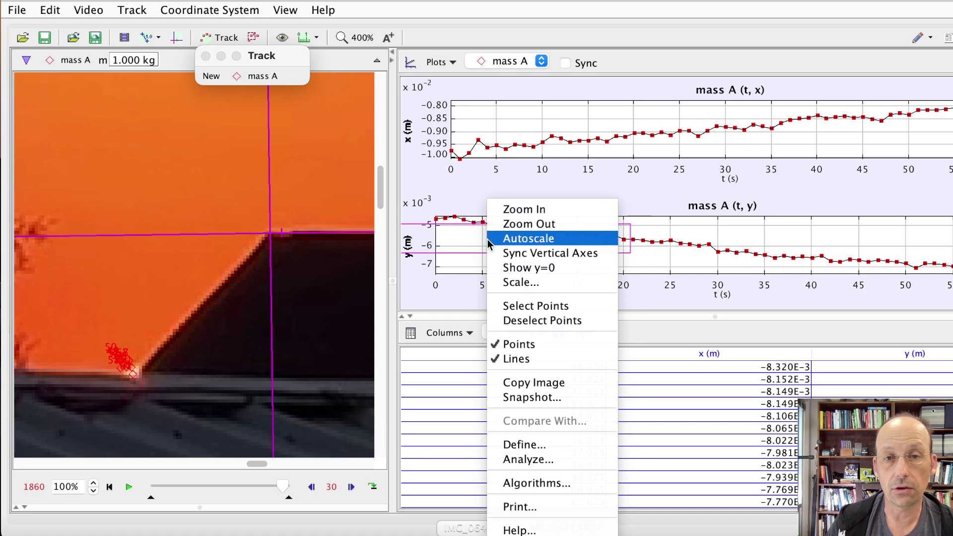
click(524, 458)
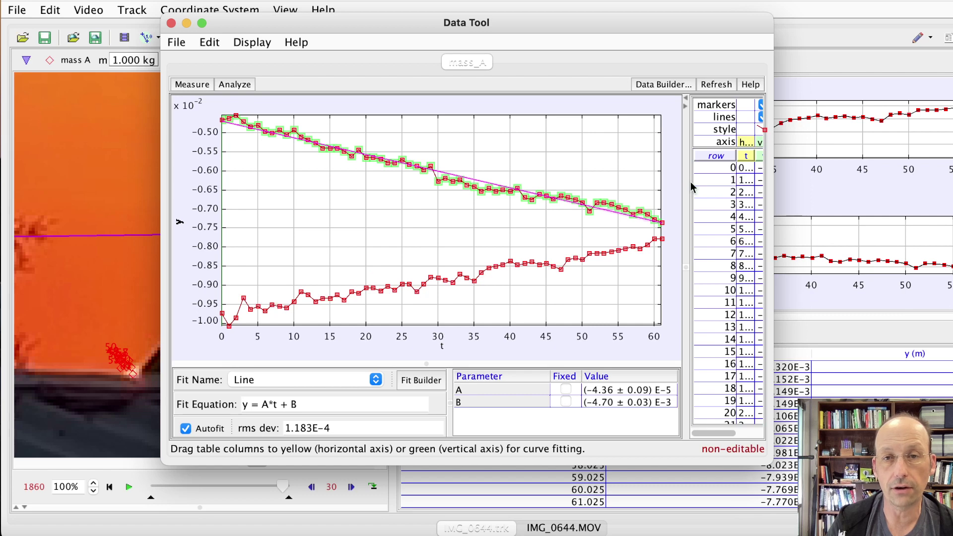
click(237, 85)
mouse_move(247, 103)
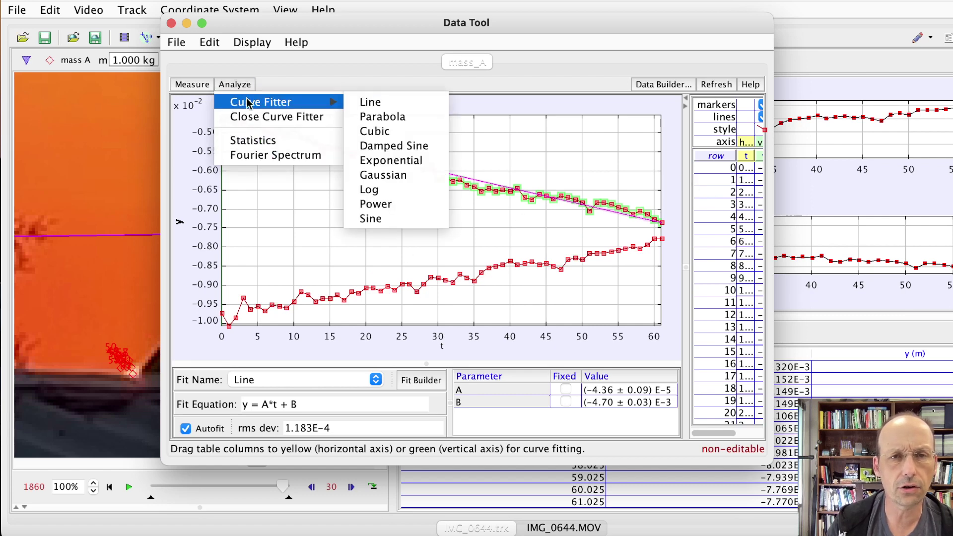
click(365, 101)
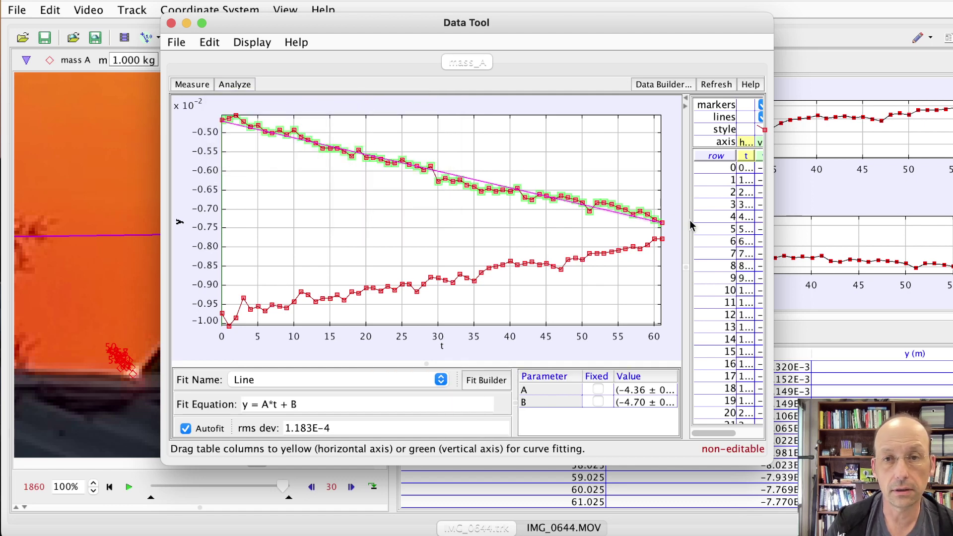
Step: Widen the Data Tool window to give the plot and the t, y and x data columns more room
mouse_move(681, 223)
mouse_down()
mouse_move(436, 219)
mouse_move(698, 216)
mouse_up()
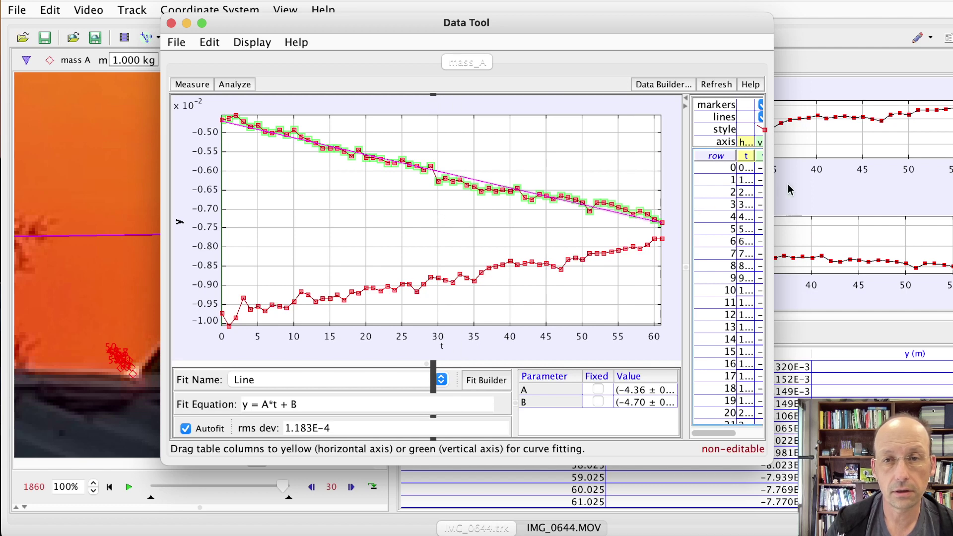
drag(772, 186, 902, 186)
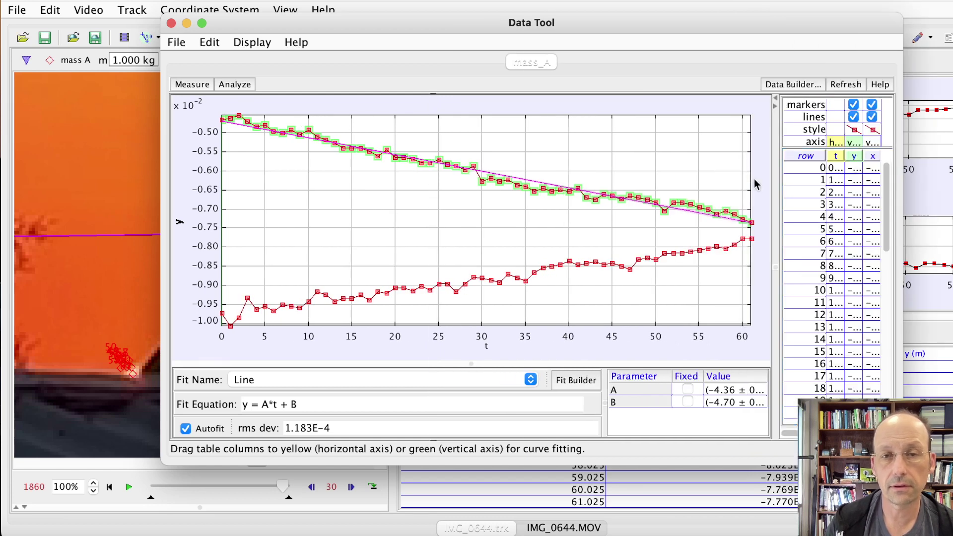
drag(773, 178, 787, 155)
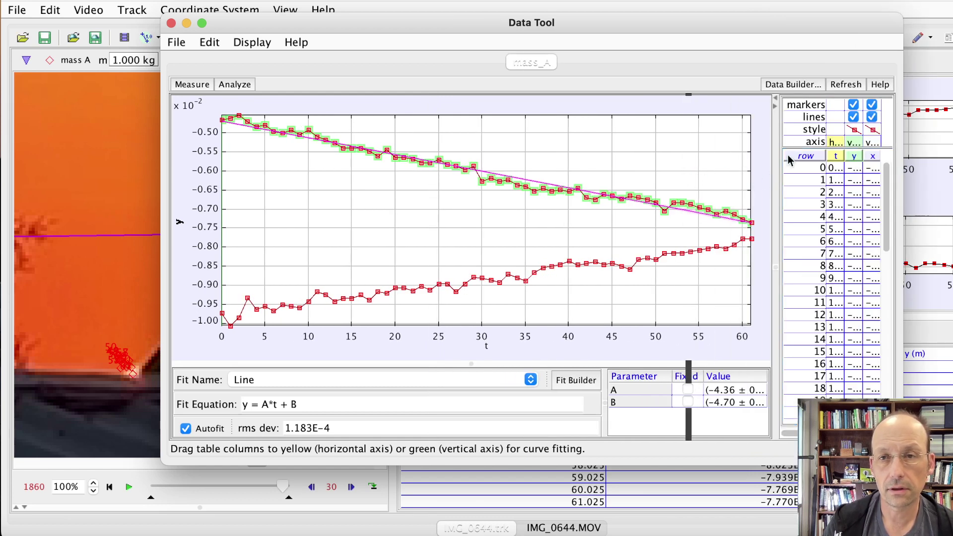
Step: Try hiding the x data's lines and markers in the plot, and turn both back on
click(872, 117)
click(873, 106)
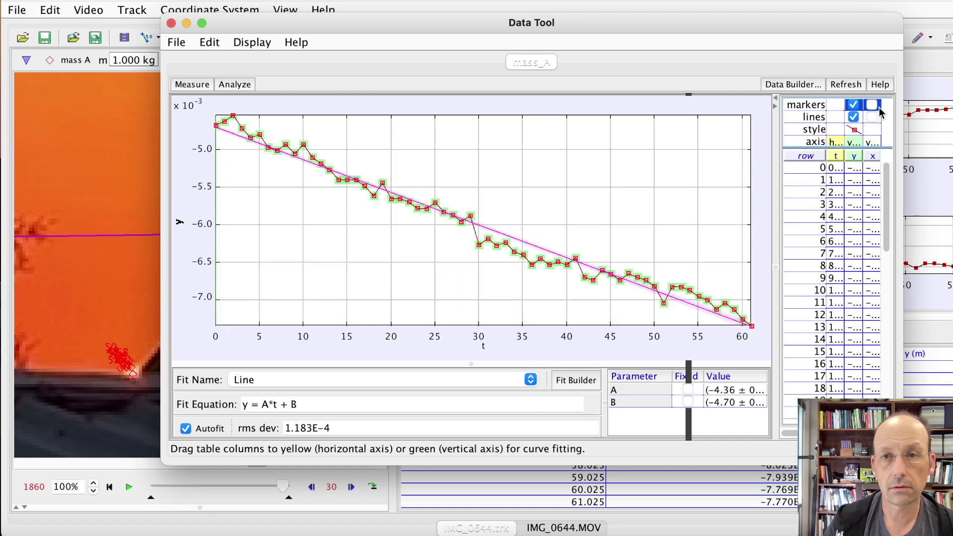
click(872, 117)
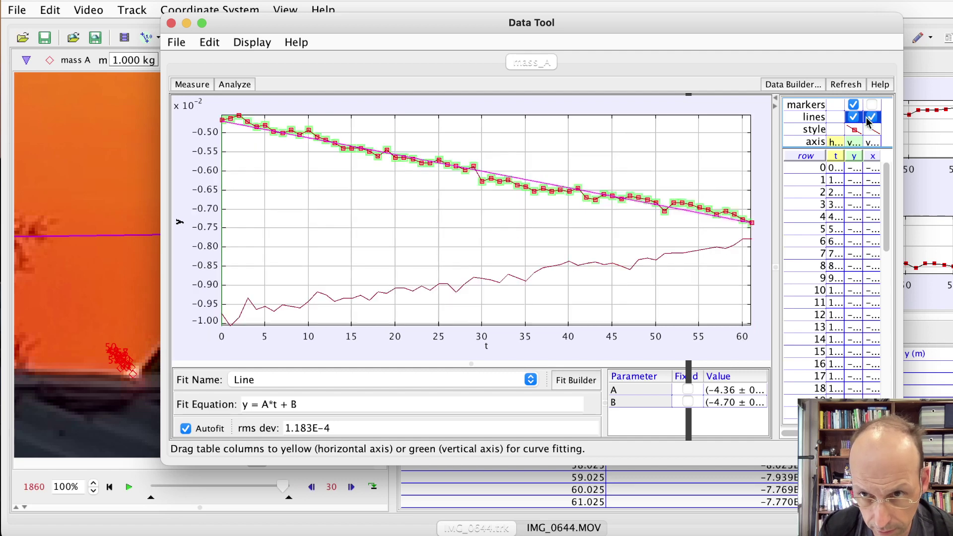
click(872, 105)
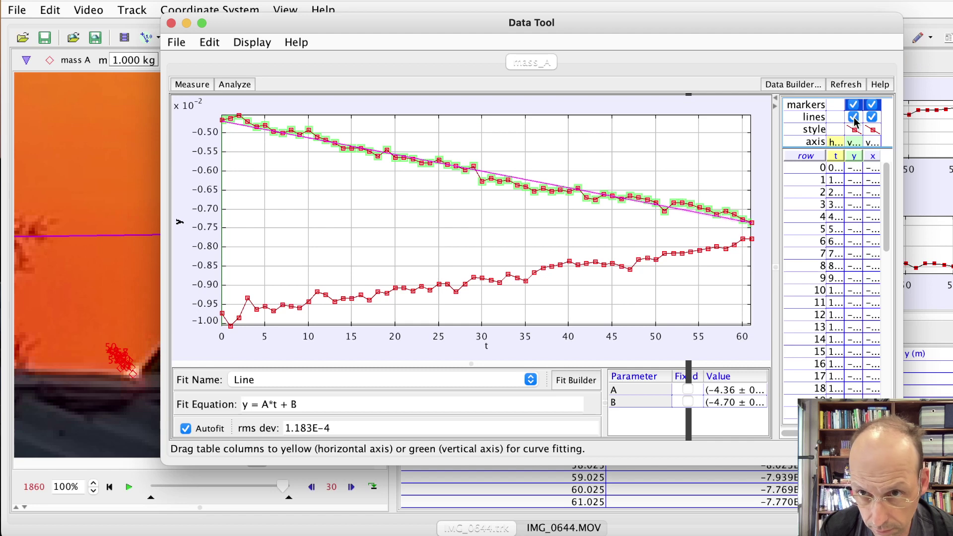
Step: Turn off the connecting lines of the y data while keeping its markers
click(854, 117)
click(855, 105)
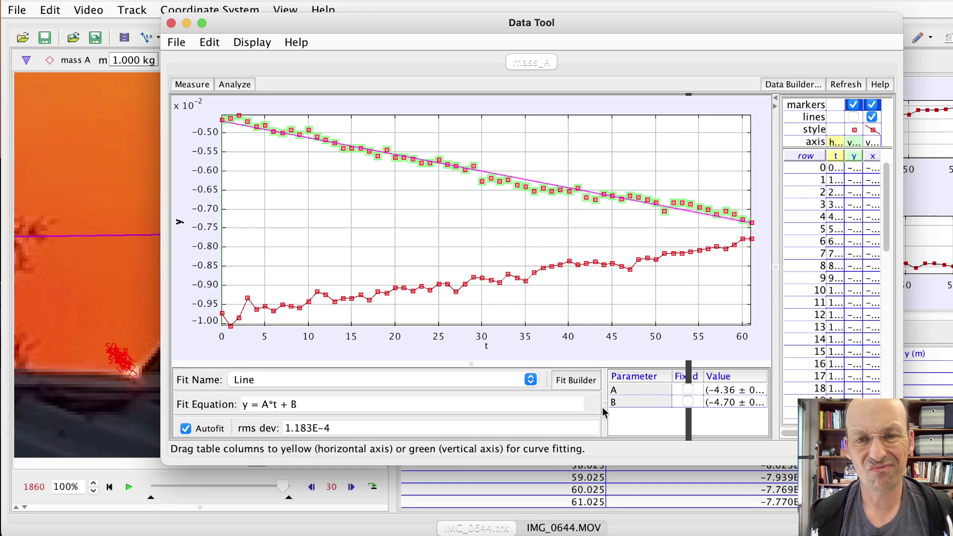
Step: Widen the data table and the fit parameter area to read the full values and the precise slope A of the y fit
drag(605, 404, 439, 427)
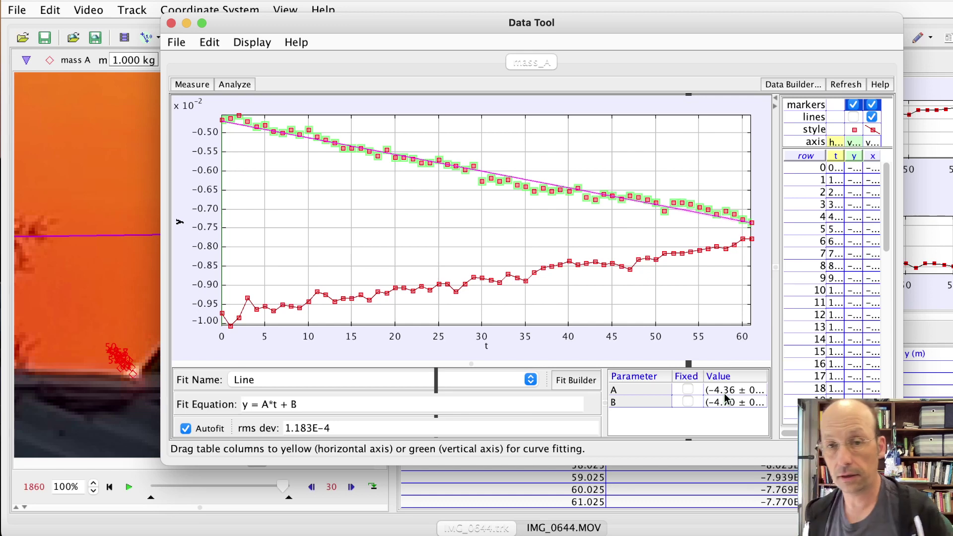
drag(775, 253, 754, 255)
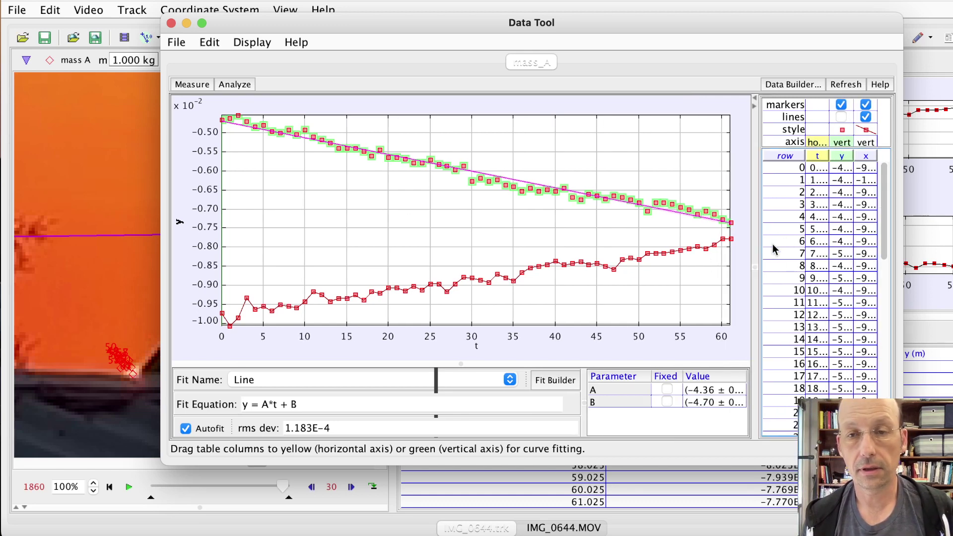
drag(585, 403, 469, 407)
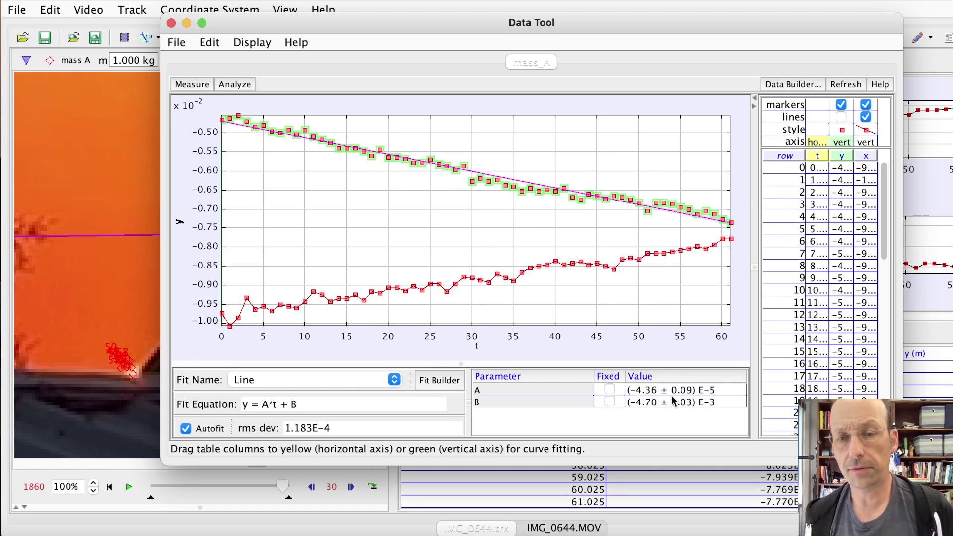
mouse_move(673, 400)
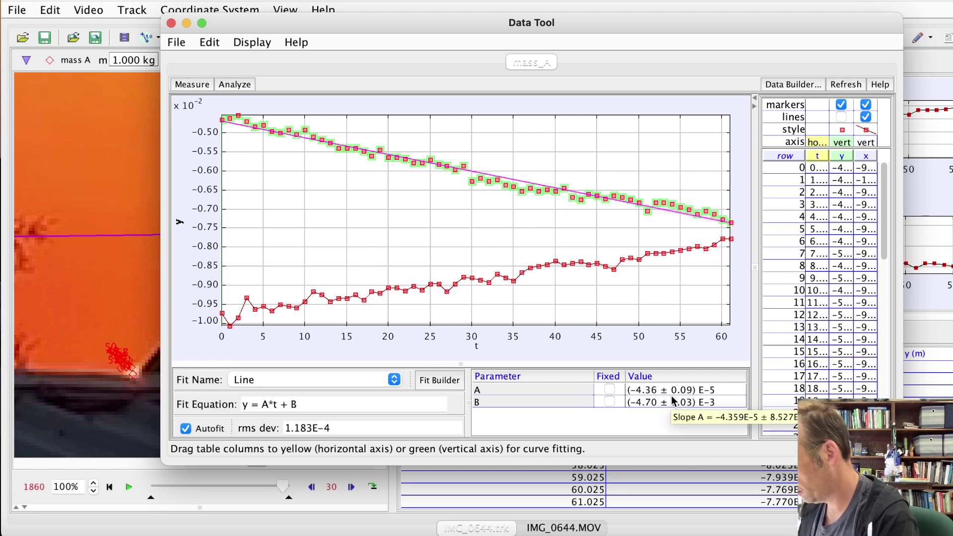